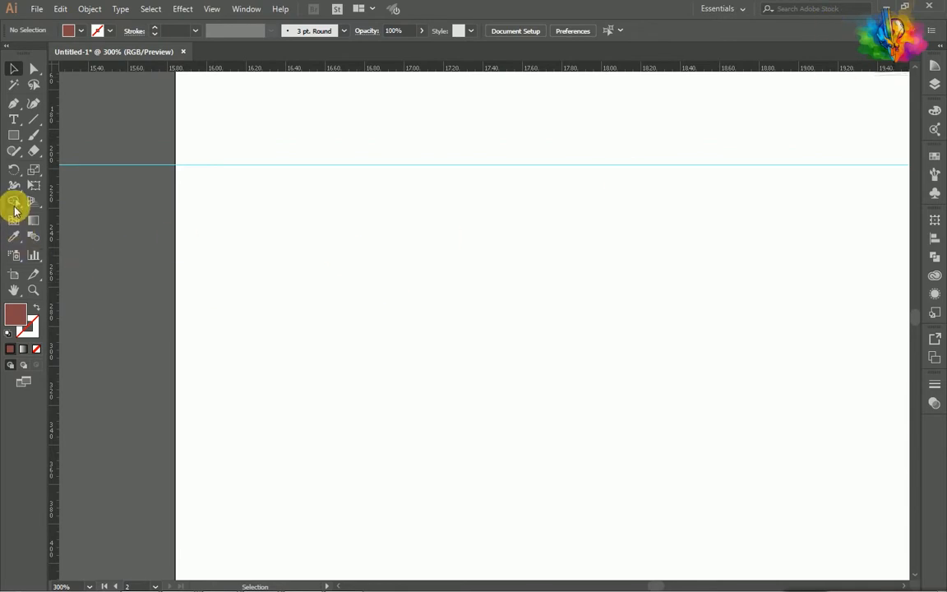
# - Draw a narrow vertical brown rectangle about 22 by 306 px near the artboard's left edge, extending past both horizontal guides
pyautogui.click(14, 136)
pyautogui.scroll(1, 254, 198)
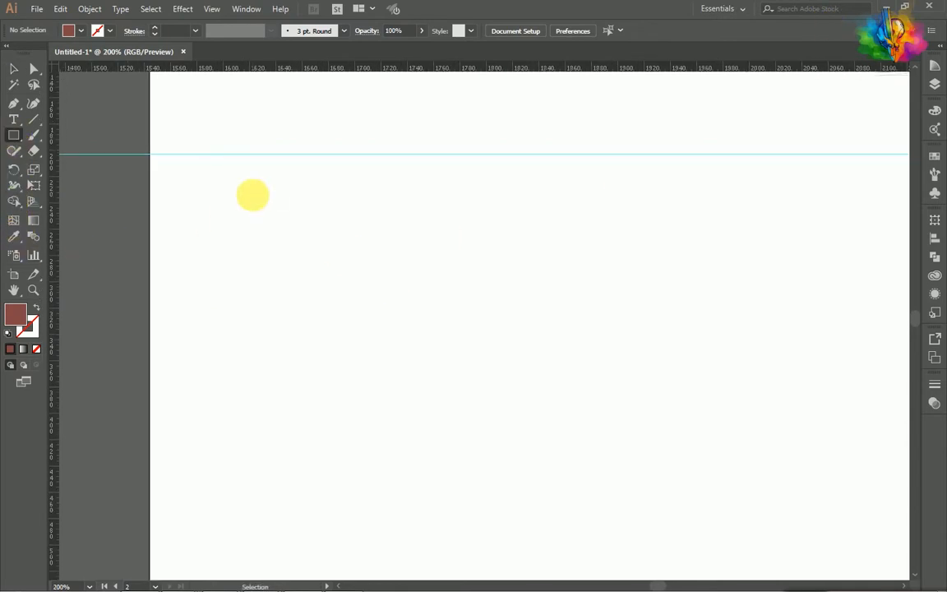
pyautogui.scroll(-7, 254, 198)
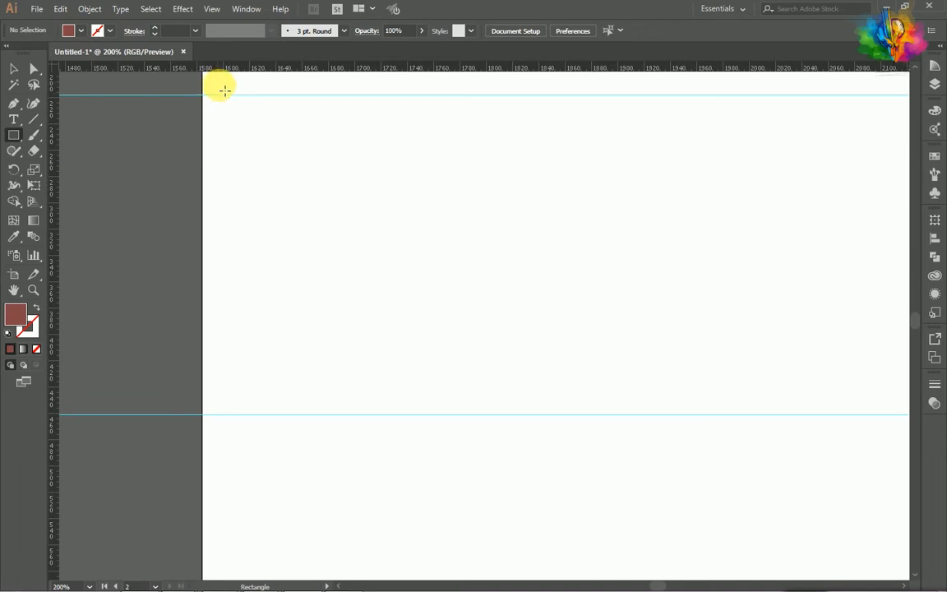
pyautogui.scroll(2, 277, 195)
pyautogui.moveTo(218, 124); pyautogui.dragTo(246, 525)
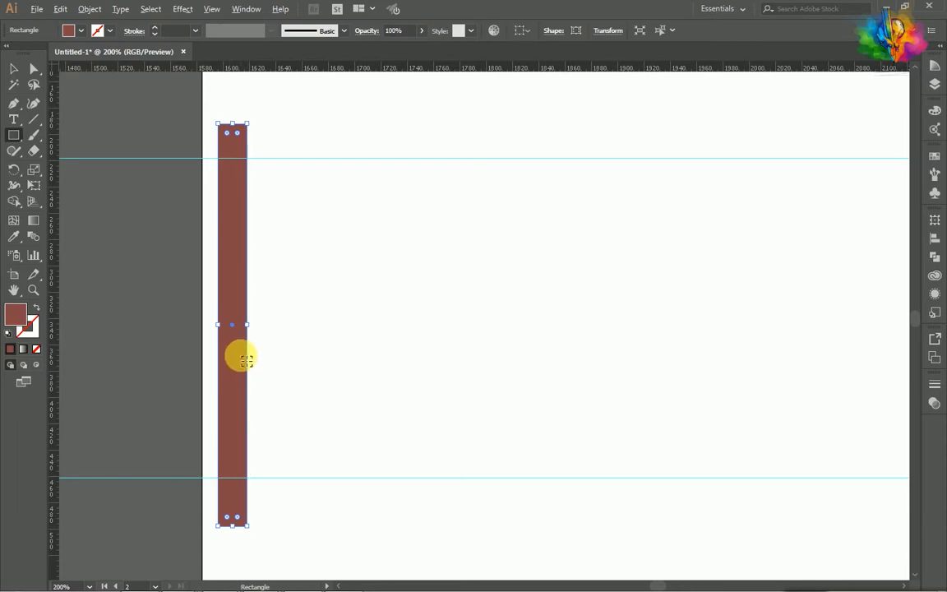
# - Duplicate the rectangle three times side by side to form a block of four touching strips, and select the whole block
pyautogui.press('v')
pyautogui.moveTo(238, 364); pyautogui.dragTo(266, 367)
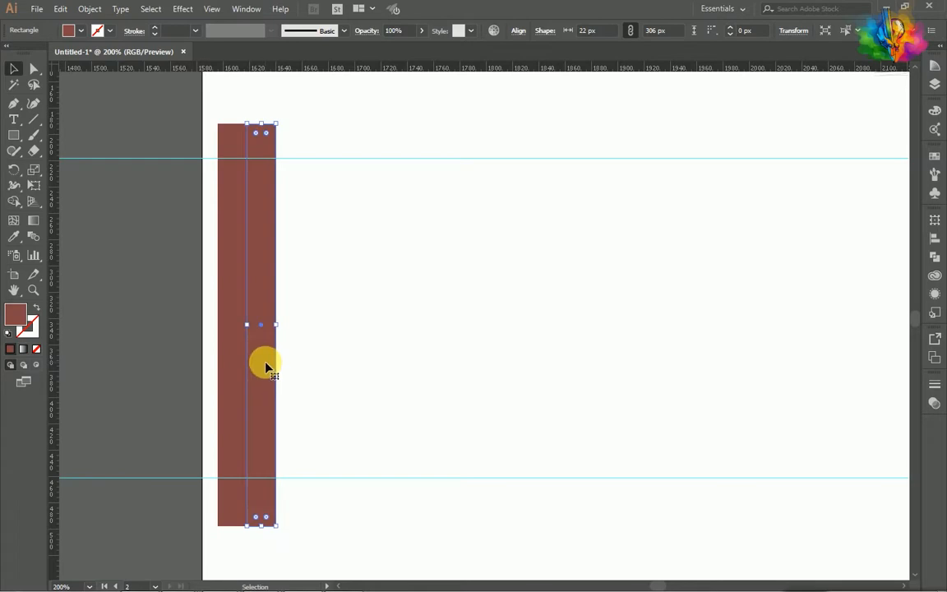
pyautogui.hotkey('ctrl', 'd')
pyautogui.hotkey('ctrl', 'd')
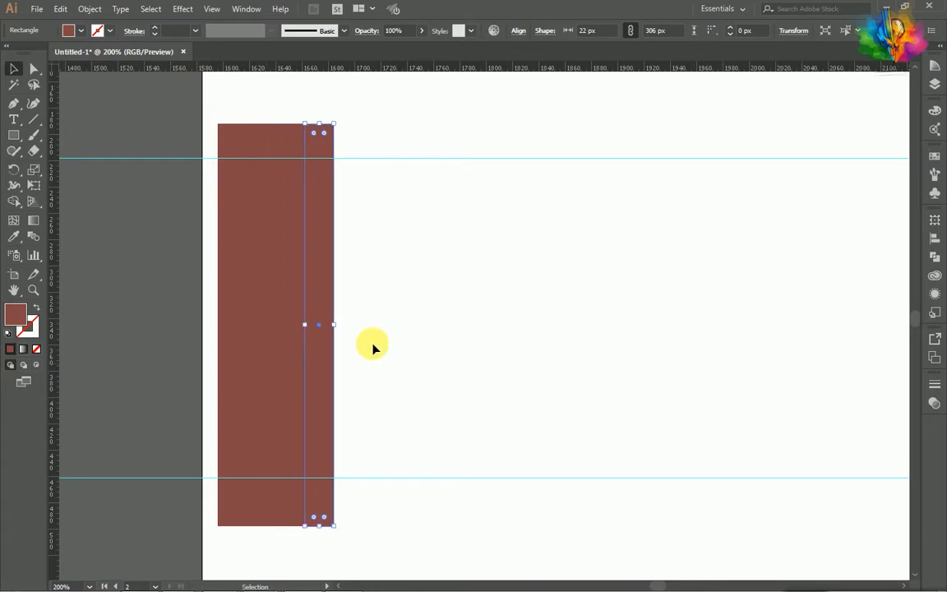
pyautogui.click(402, 322)
pyautogui.moveTo(403, 319); pyautogui.dragTo(209, 284)
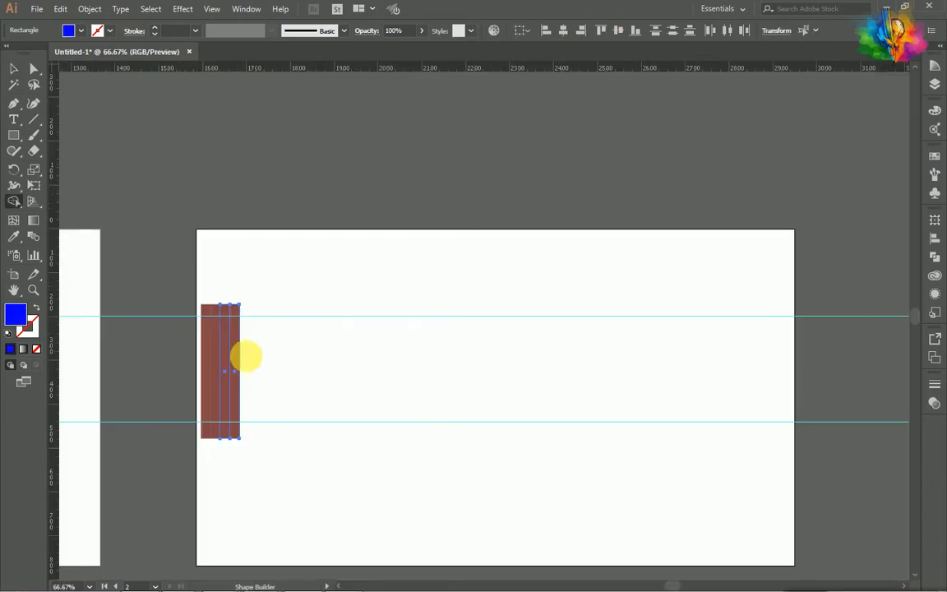
# - Place separate three-strip and two-strip copies beside the four-strip block and group the three-strip copy
pyautogui.scroll(2, 245, 358)
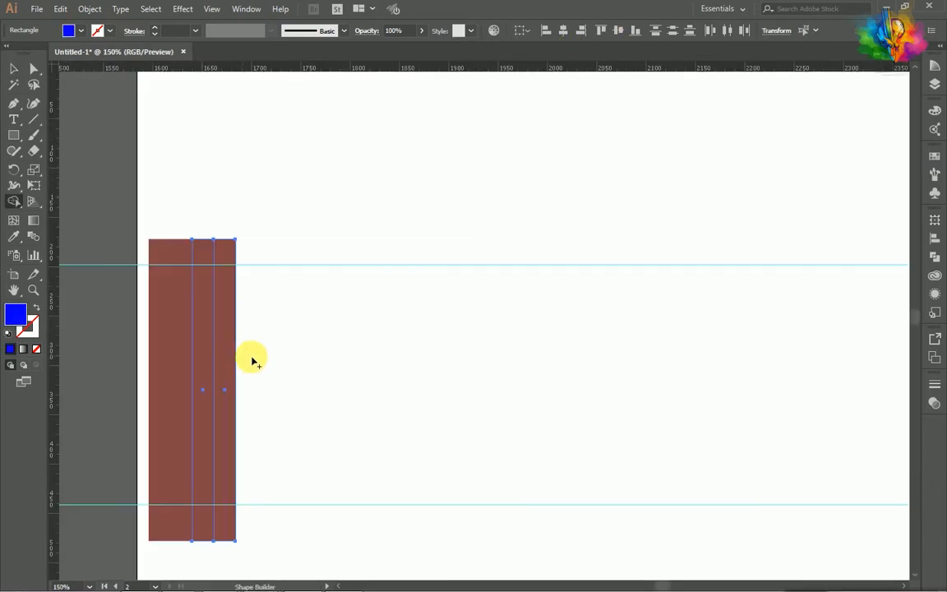
pyautogui.press('v')
pyautogui.moveTo(300, 375); pyautogui.dragTo(462, 362)
pyautogui.click(406, 370)
pyautogui.click(342, 364)
pyautogui.click(395, 383)
pyautogui.moveTo(302, 360); pyautogui.dragTo(301, 358)
pyautogui.hotkey('ctrl', 'g')
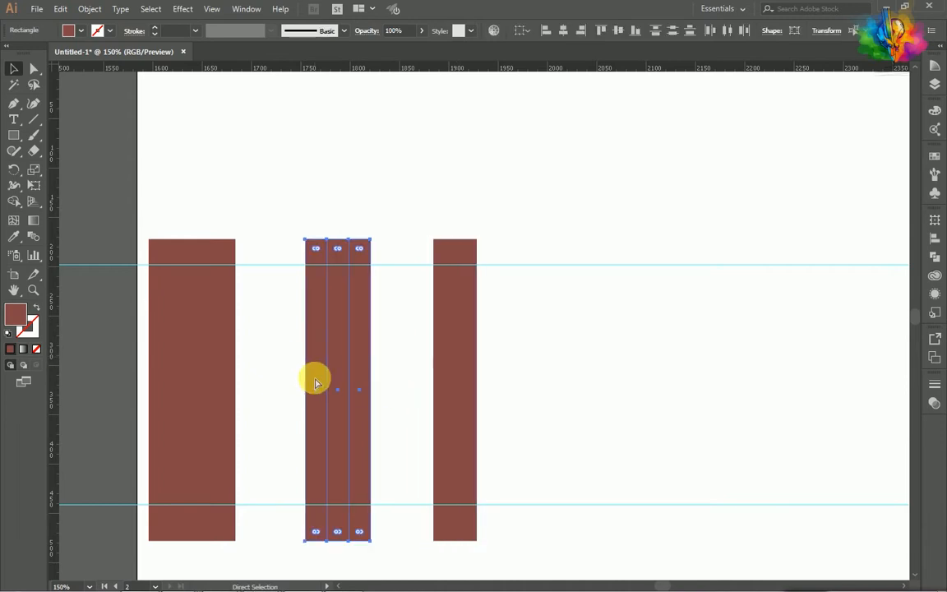
# - Group the three rightmost strips of the original four-strip block
pyautogui.moveTo(516, 366); pyautogui.dragTo(427, 360)
pyautogui.moveTo(266, 379); pyautogui.dragTo(205, 363)
pyautogui.rightClick(205, 363)
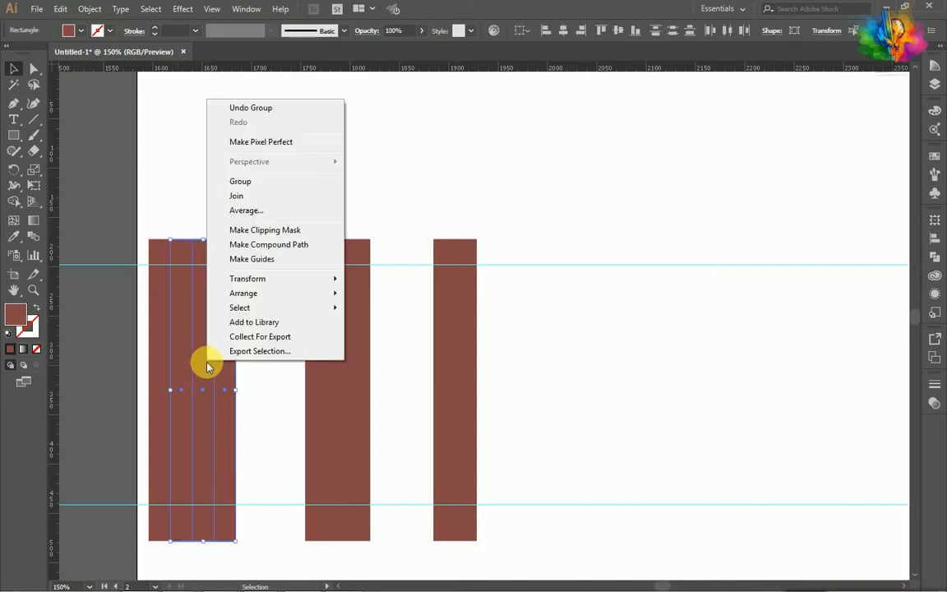
pyautogui.click(250, 180)
pyautogui.click(636, 314)
# - Copy the four-strip and three-strip blocks to the empty area right of the two-strip block, leaving only the three-strip copy selected
pyautogui.scroll(-2, 401, 354)
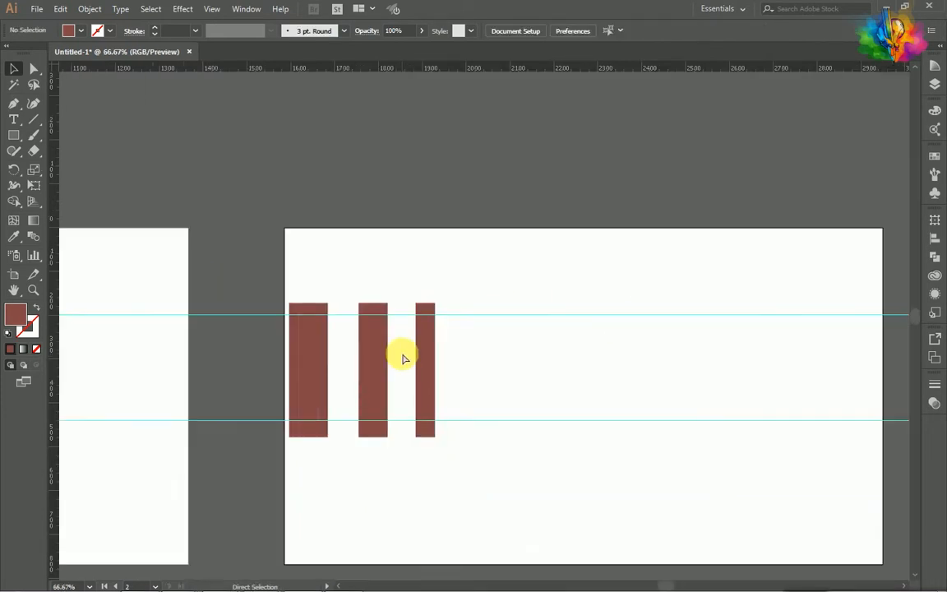
pyautogui.hscroll(1, 401, 353)
pyautogui.moveTo(277, 374); pyautogui.dragTo(222, 351)
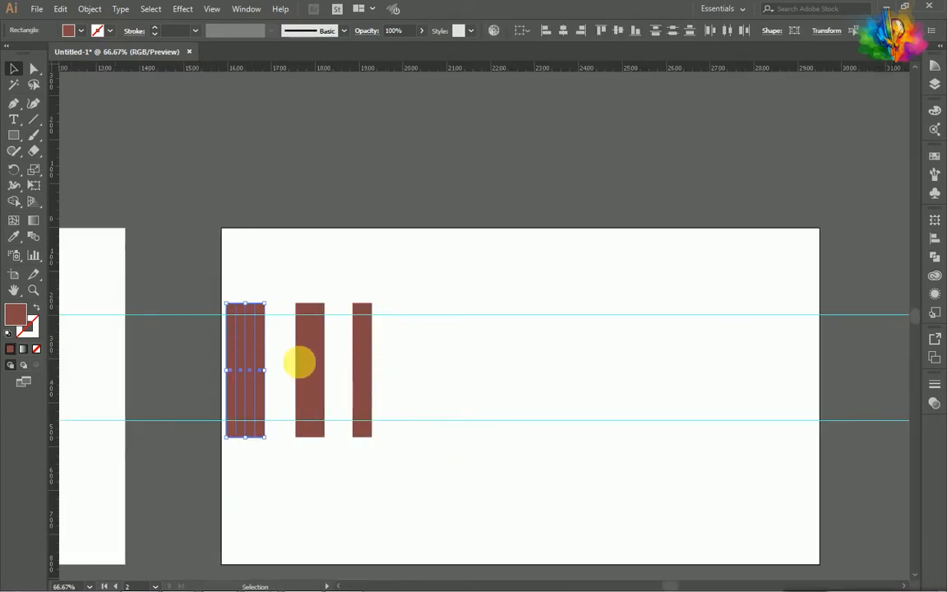
pyautogui.moveTo(335, 370); pyautogui.dragTo(491, 365)
pyautogui.hscroll(1, 477, 362)
pyautogui.scroll(2, 460, 359)
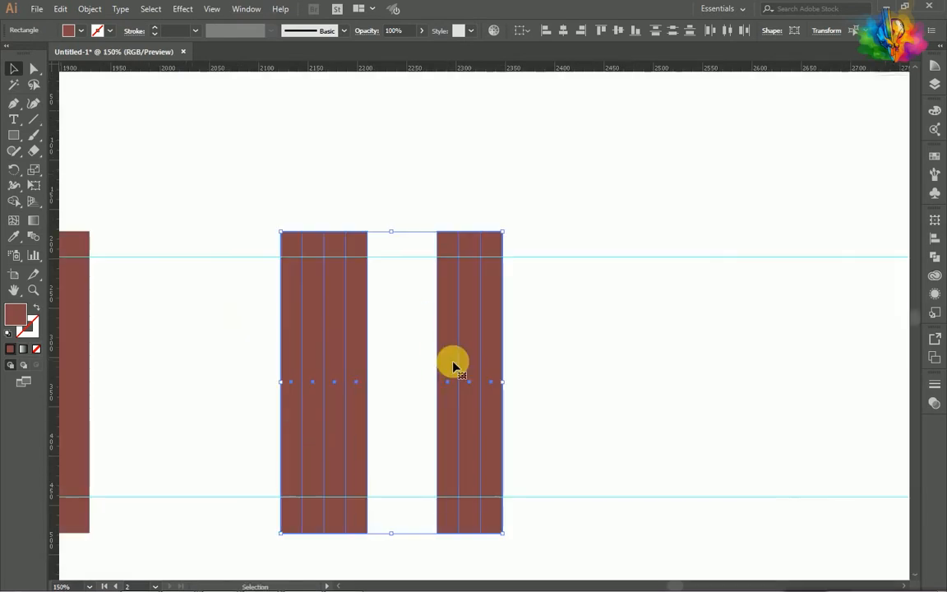
pyautogui.click(507, 363)
pyautogui.click(490, 363)
pyautogui.rightClick(491, 361)
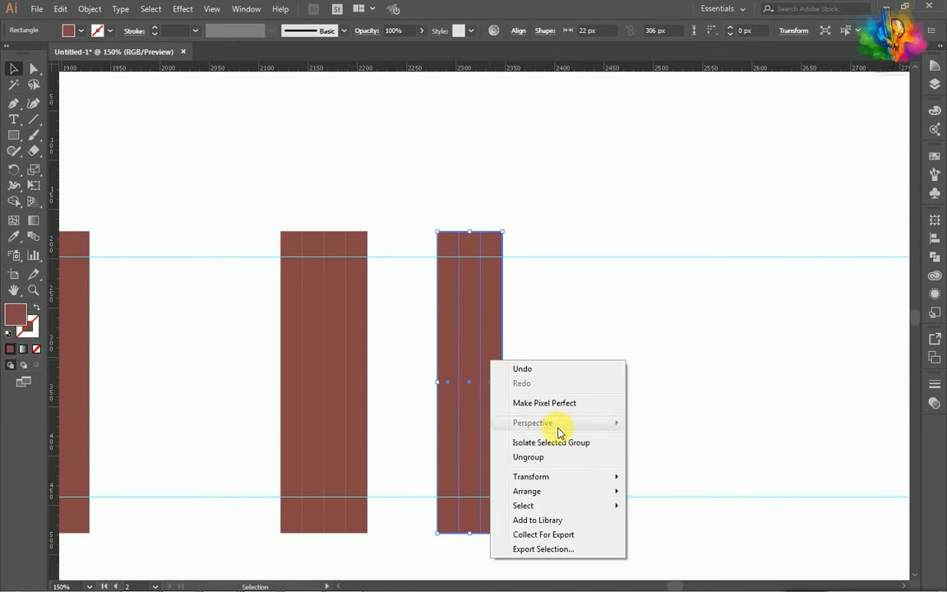
pyautogui.moveTo(549, 482)
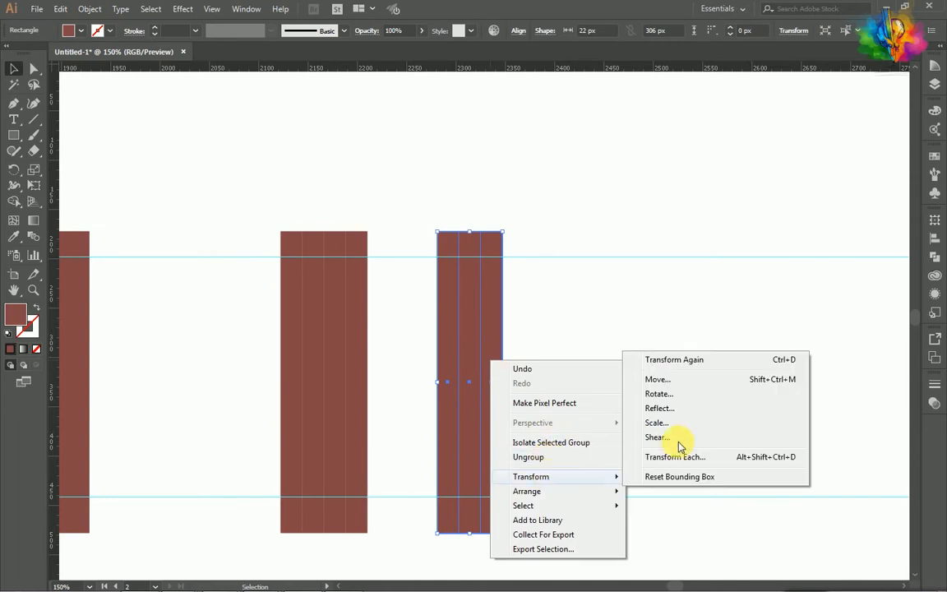
pyautogui.click(671, 408)
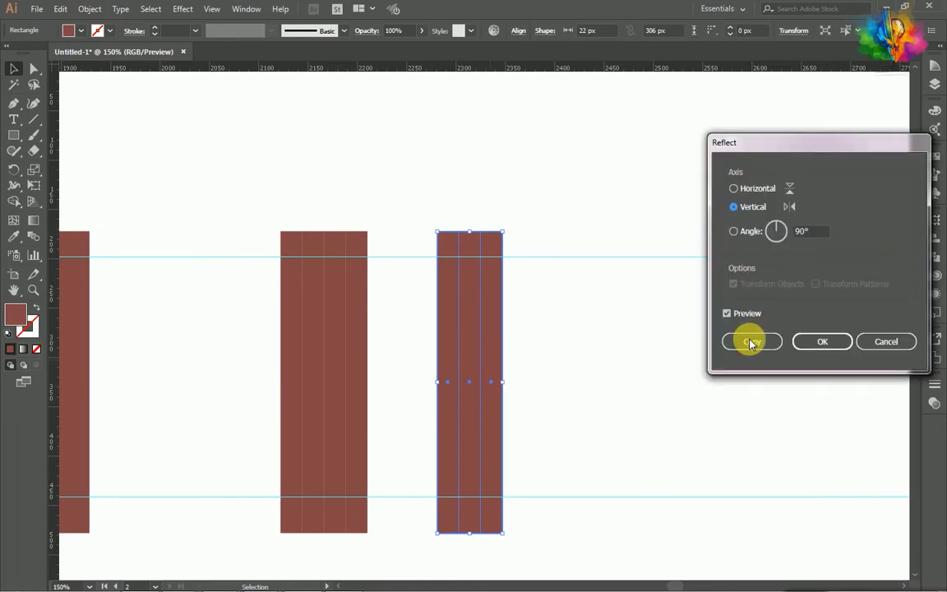
pyautogui.click(879, 342)
# - Rotate the three-strip copy by 20°
pyautogui.rightClick(475, 408)
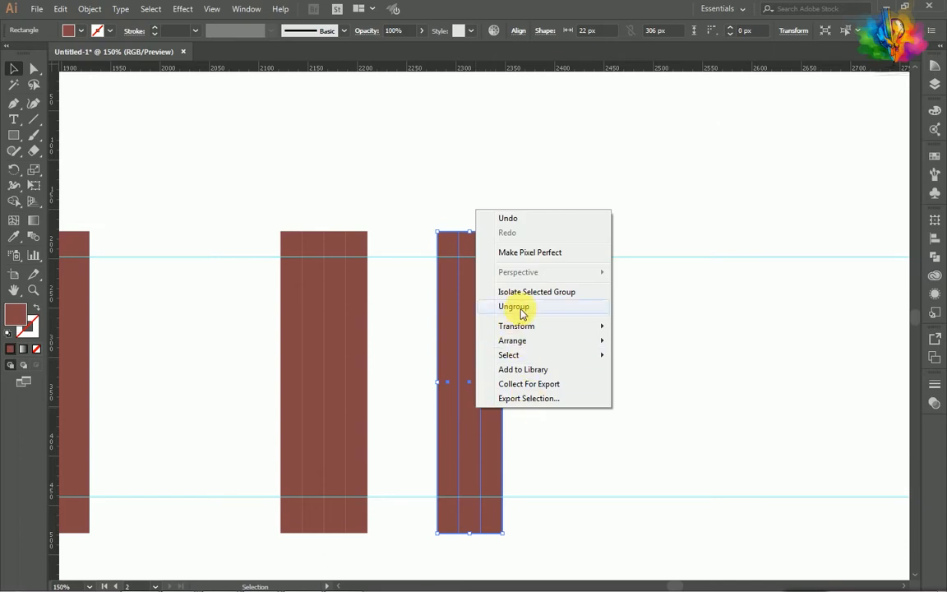
pyautogui.moveTo(524, 326)
pyautogui.click(640, 362)
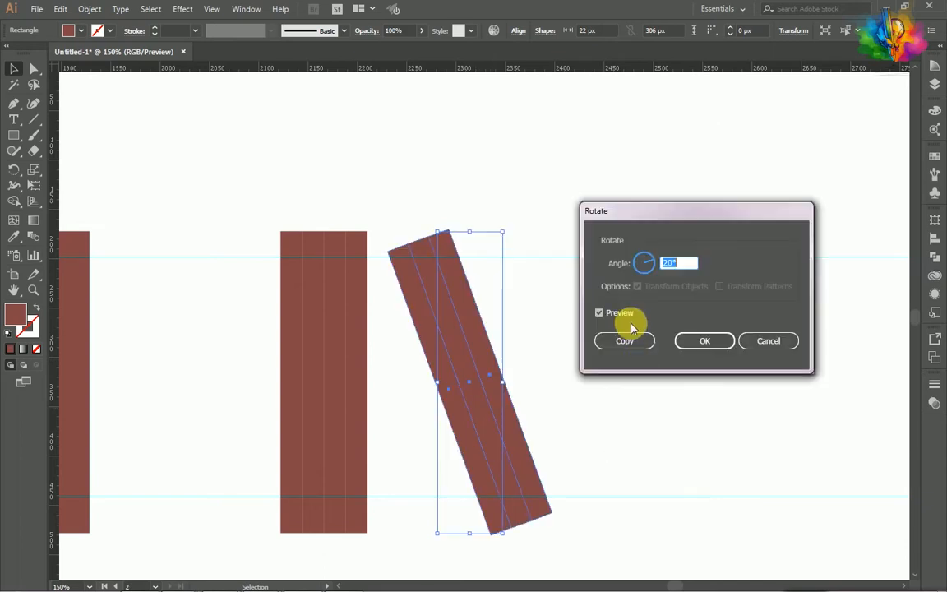
pyautogui.moveTo(681, 264); pyautogui.dragTo(646, 271)
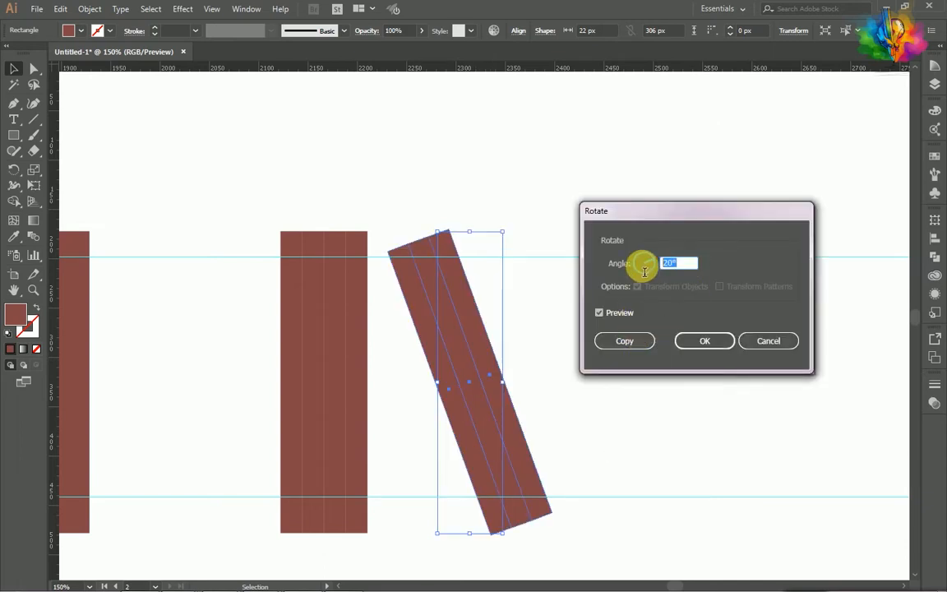
pyautogui.click(712, 342)
# - Rotate the four-strip copy by -20° so it leans toward the tilted three-strip block
pyautogui.moveTo(361, 377); pyautogui.dragTo(358, 358)
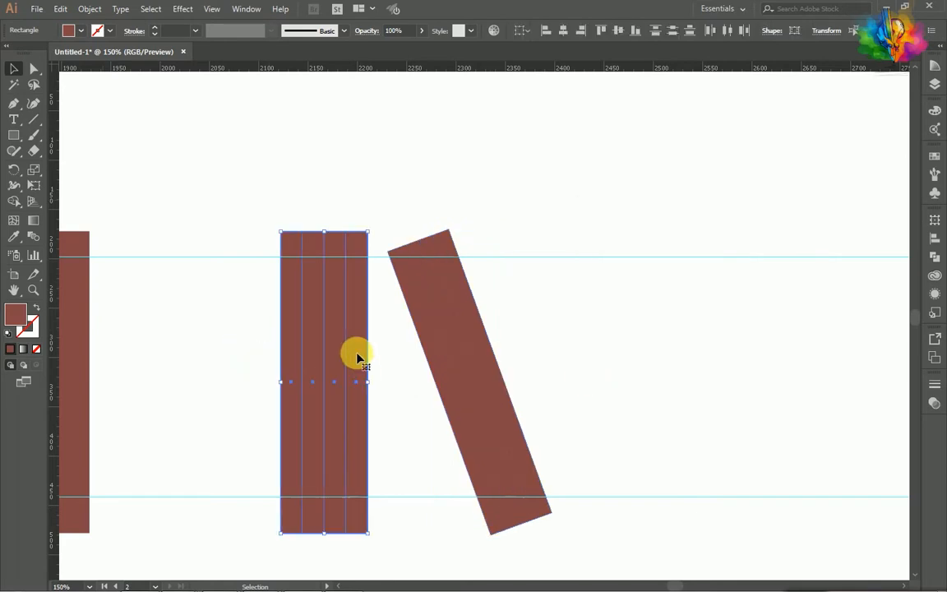
pyautogui.rightClick(357, 354)
pyautogui.moveTo(403, 483)
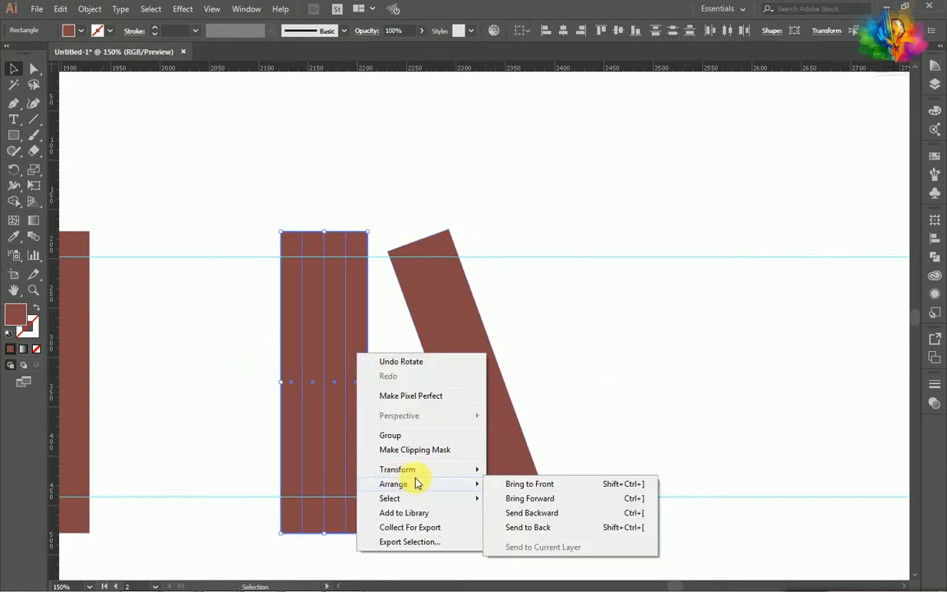
pyautogui.moveTo(431, 470)
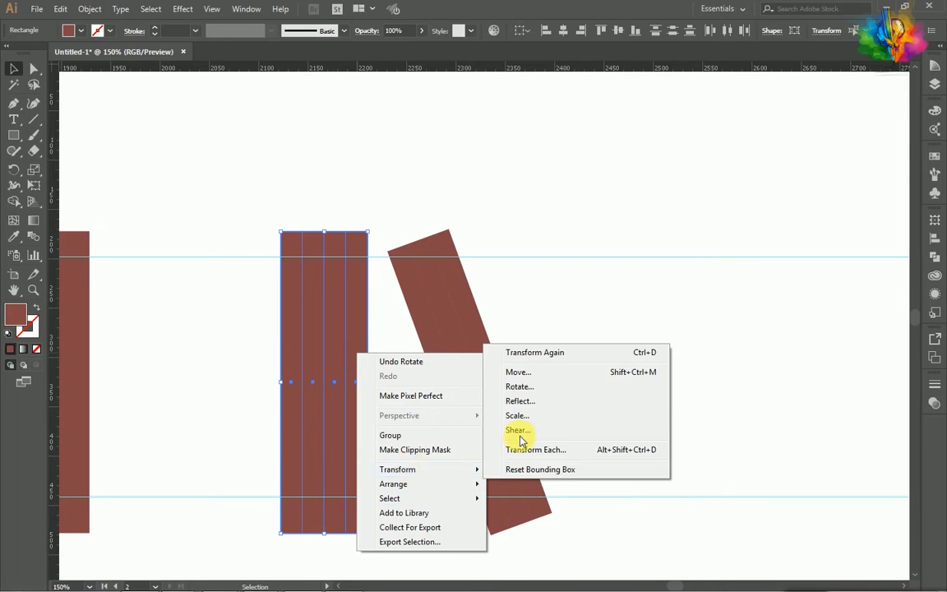
pyautogui.click(518, 386)
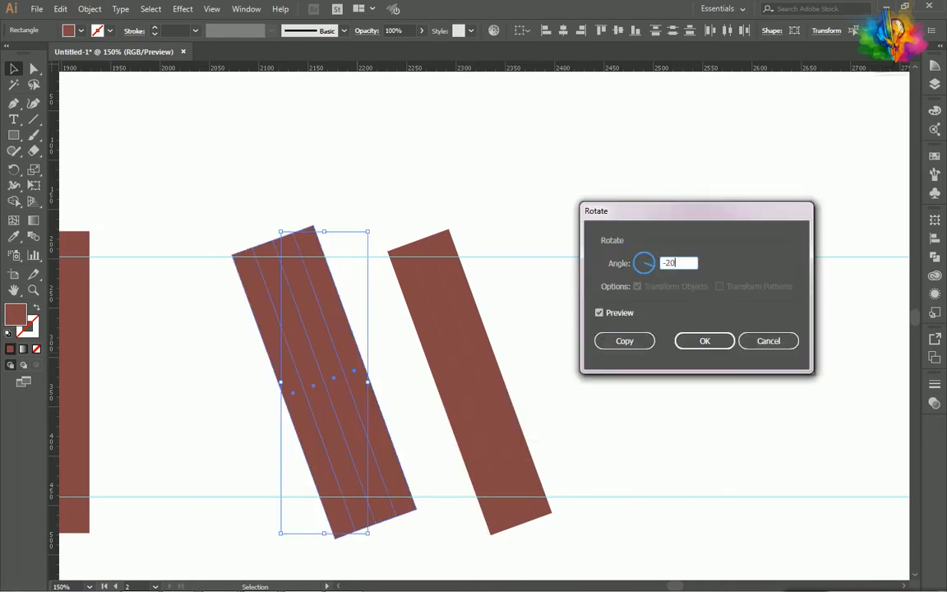
pyautogui.click(616, 313)
pyautogui.click(616, 313)
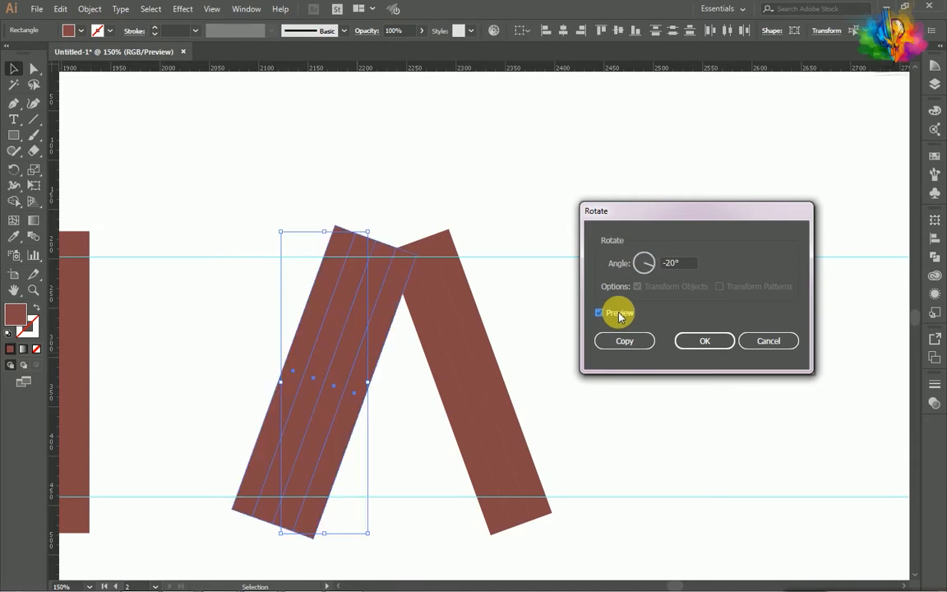
pyautogui.click(704, 341)
pyautogui.click(580, 339)
# - Move the tilted three-strip block left so its upper end overlaps the top of the four-strip block, forming an A-like peak
pyautogui.scroll(1, 422, 289)
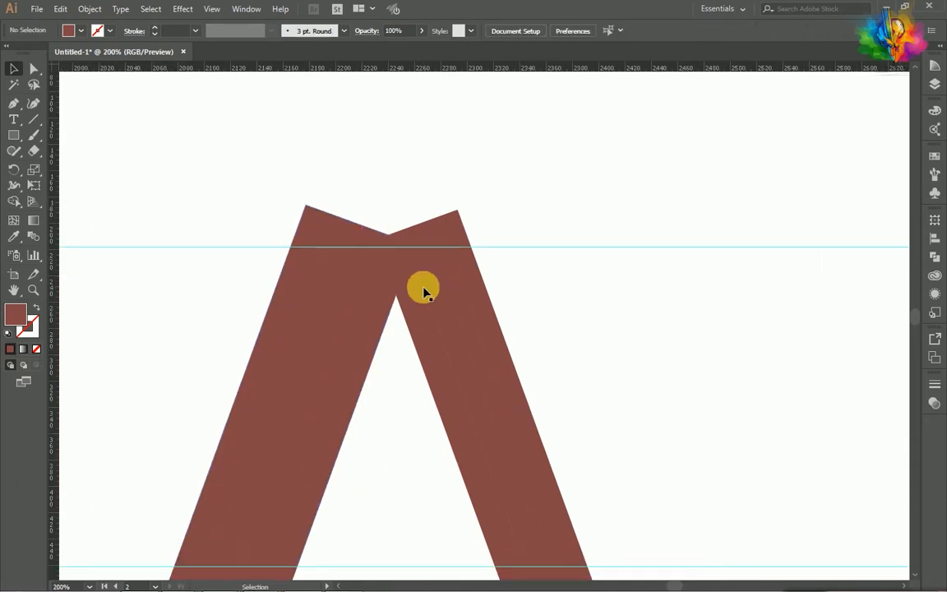
pyautogui.press('a')
pyautogui.moveTo(573, 300); pyautogui.dragTo(411, 355)
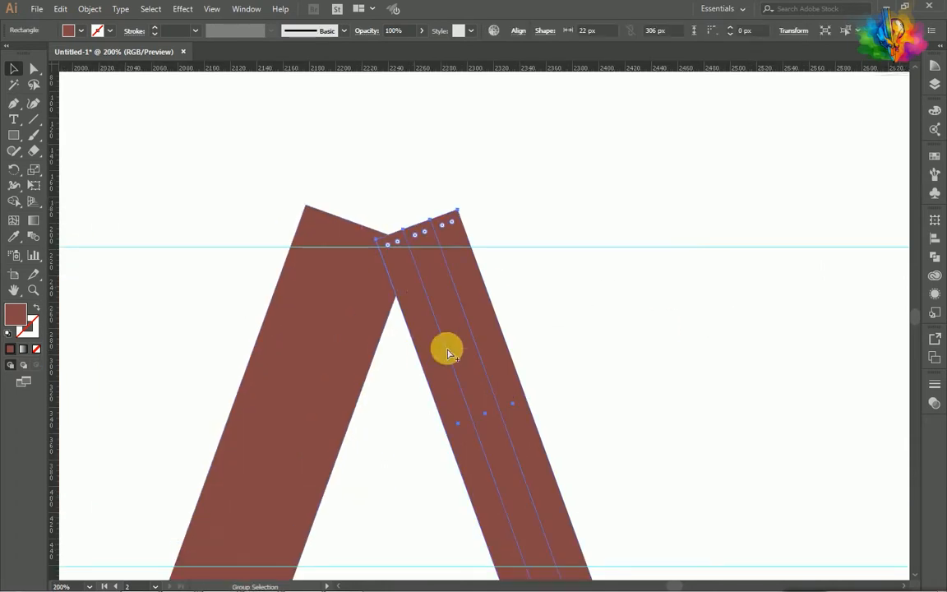
pyautogui.press('v')
pyautogui.scroll(2, 425, 329)
pyautogui.moveTo(478, 312); pyautogui.dragTo(396, 323)
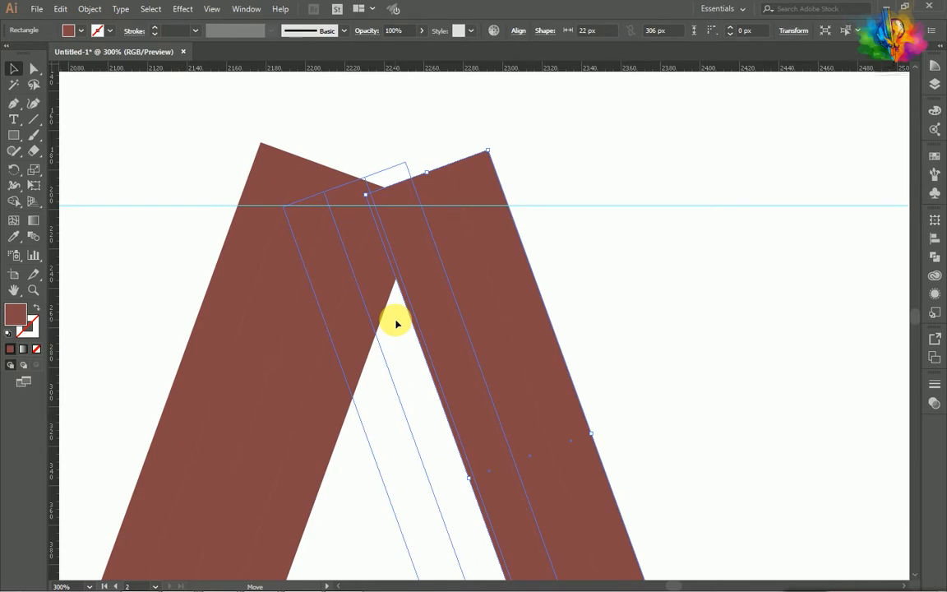
pyautogui.moveTo(396, 323); pyautogui.dragTo(396, 323)
pyautogui.scroll(3, 293, 215)
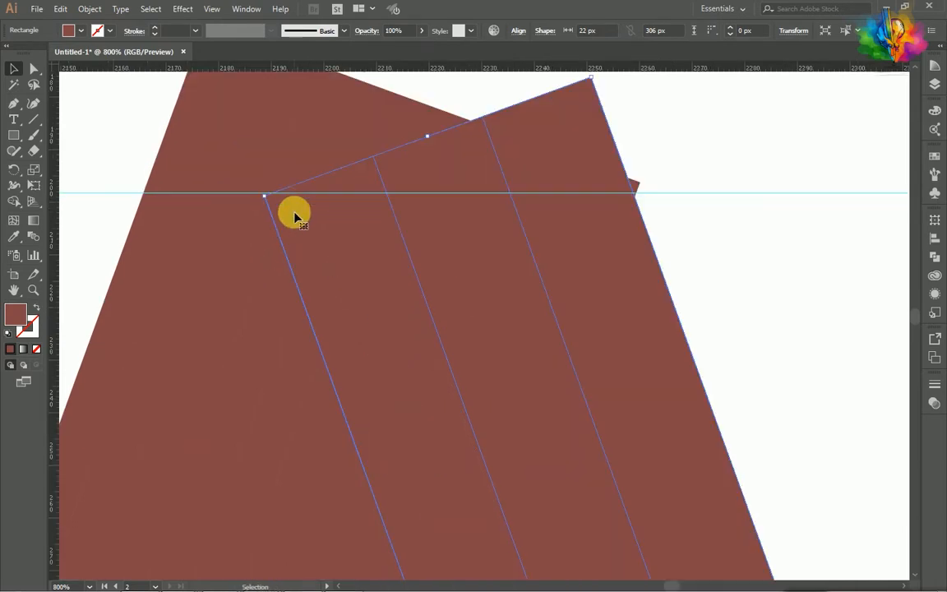
pyautogui.click(651, 140)
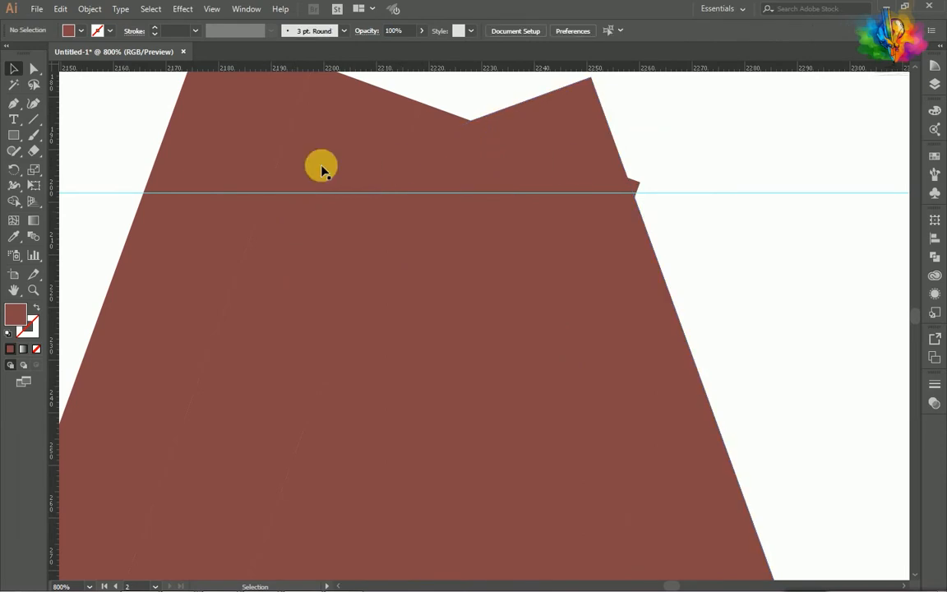
# - In outline view, align the three-strip leg's upper-left corner with the point where the four-strip leg's inner strip line meets the upper guide
pyautogui.hotkey('ctrl', 'y')
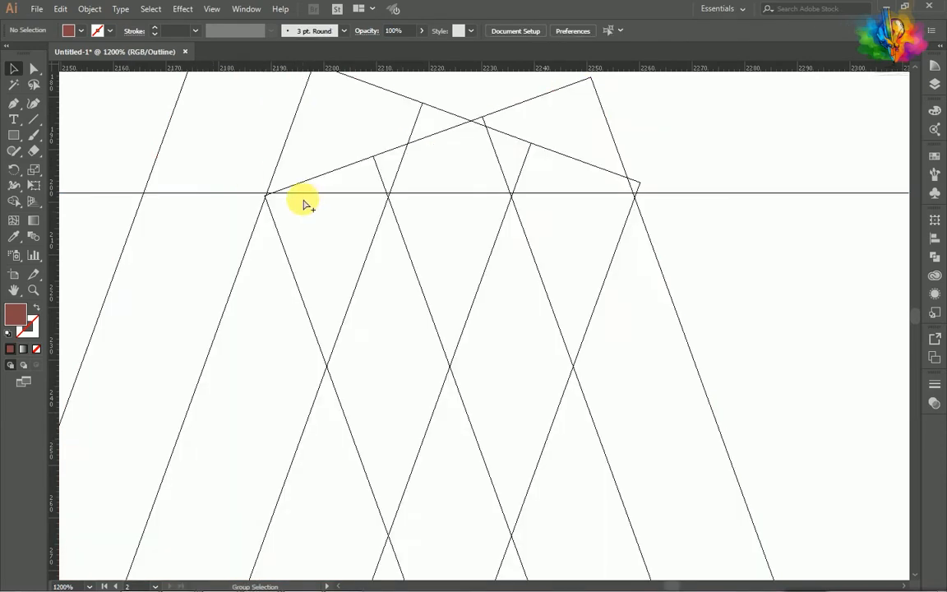
pyautogui.scroll(1, 303, 204)
pyautogui.moveTo(439, 217); pyautogui.dragTo(442, 217)
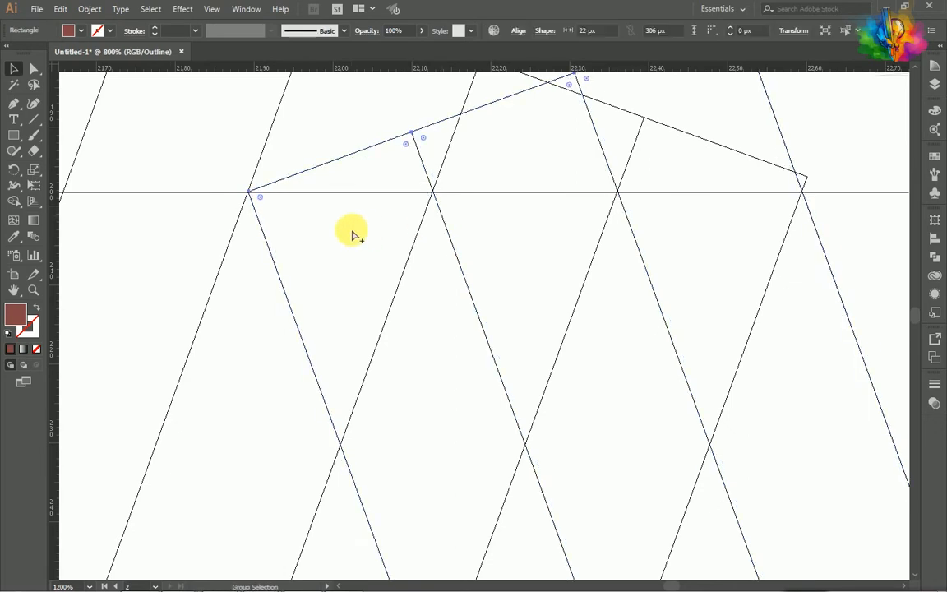
pyautogui.scroll(-3, 355, 231)
pyautogui.scroll(1, 367, 213)
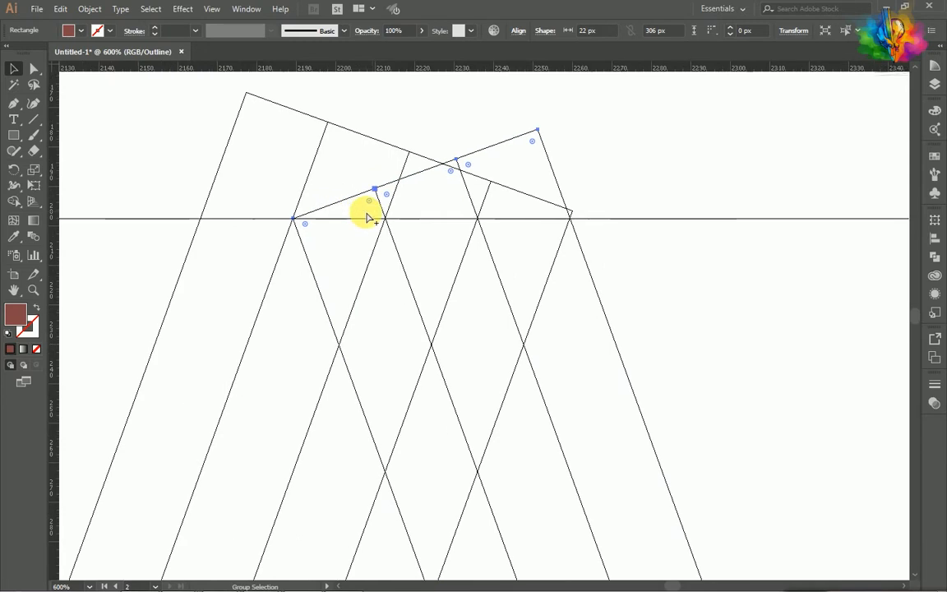
pyautogui.scroll(3, 311, 221)
pyautogui.scroll(3, 261, 211)
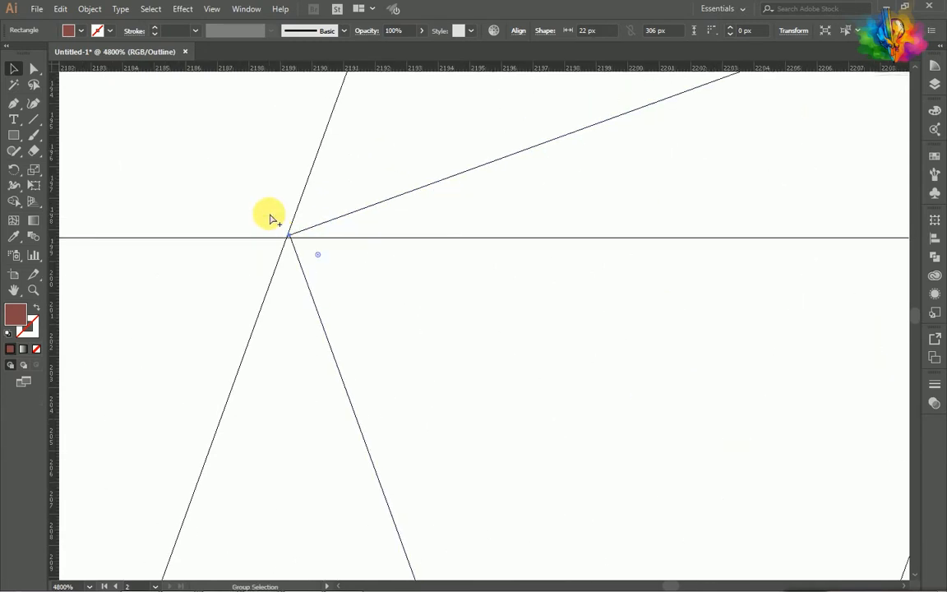
pyautogui.moveTo(307, 229); pyautogui.dragTo(304, 232)
# - Return to the filled preview of the artwork and deselect the three-strip leg
pyautogui.scroll(-10, 333, 255)
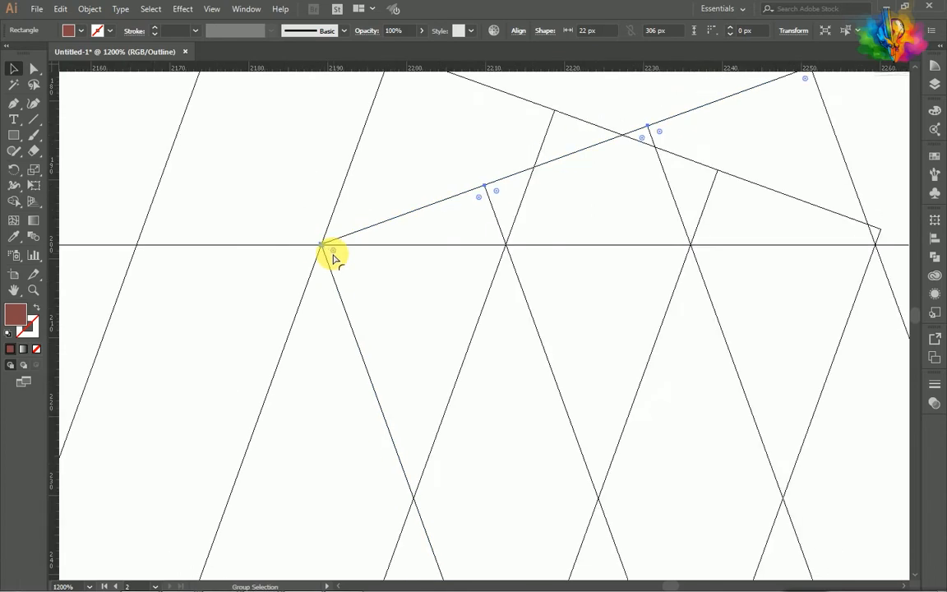
pyautogui.scroll(-2, 333, 255)
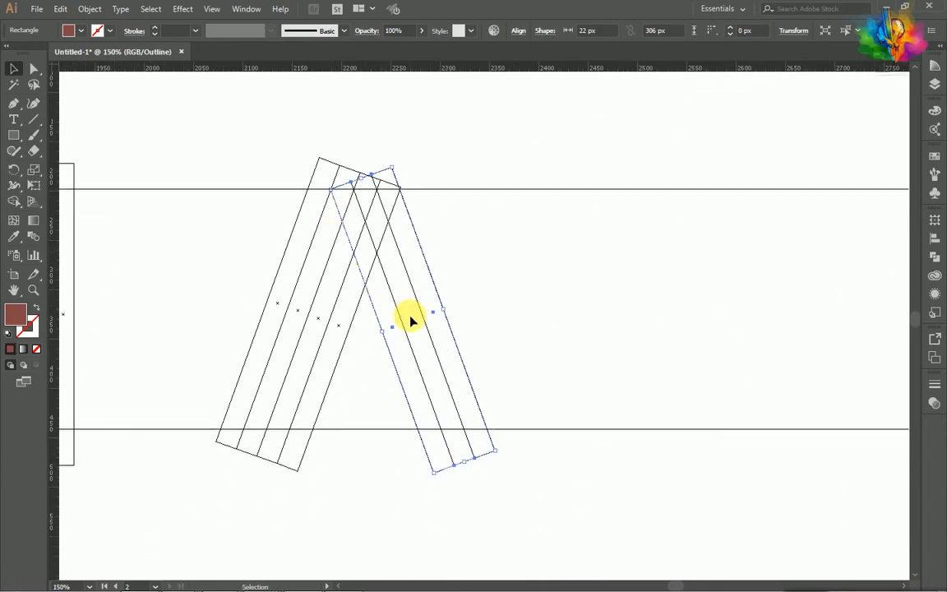
pyautogui.hotkey('ctrl', 'y')
pyautogui.click(533, 256)
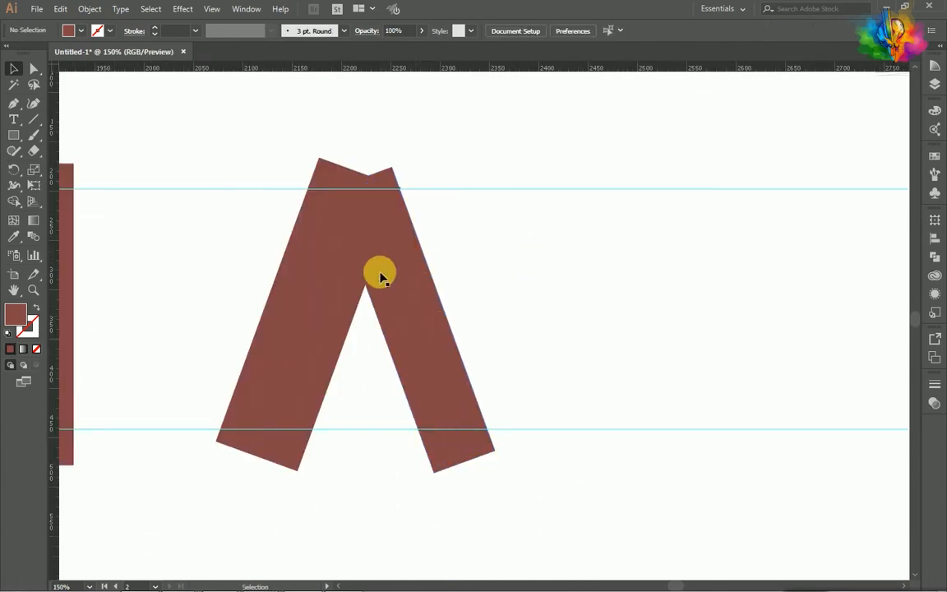
# - Copy the upright two-strip block, rotate the copy 90°, and lay it horizontally across the upper part of the A
pyautogui.scroll(-2, 375, 272)
pyautogui.click(171, 265)
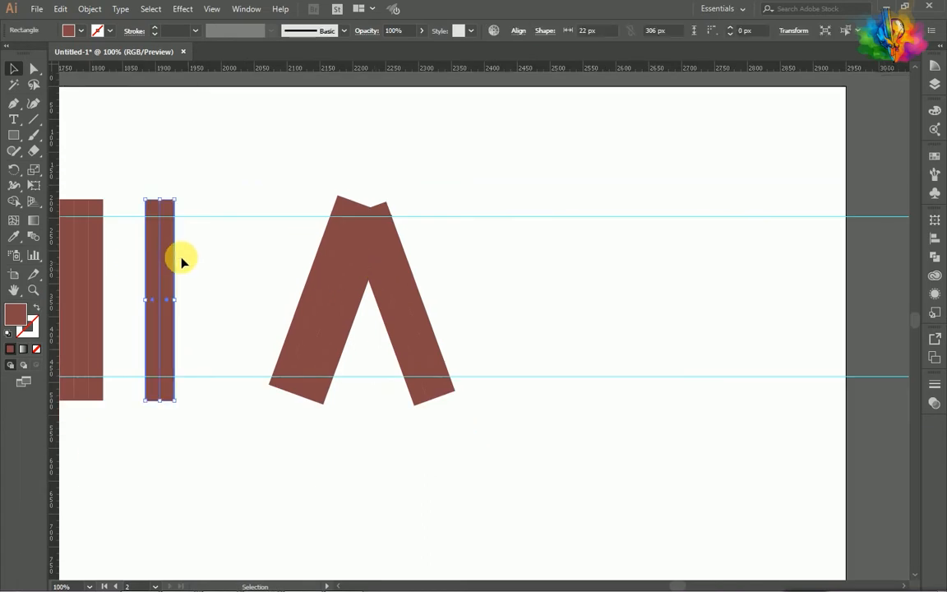
pyautogui.moveTo(168, 261); pyautogui.dragTo(227, 267)
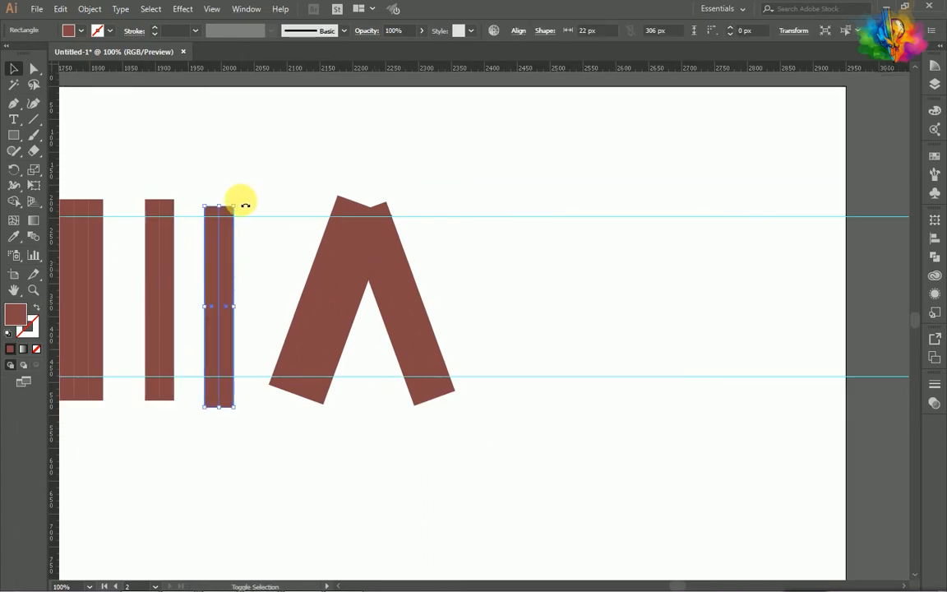
pyautogui.moveTo(248, 217); pyautogui.dragTo(369, 239)
# - Align the horizontal block's upper edge with the upper guide and place a copy across the lower part of both legs
pyautogui.scroll(5, 352, 218)
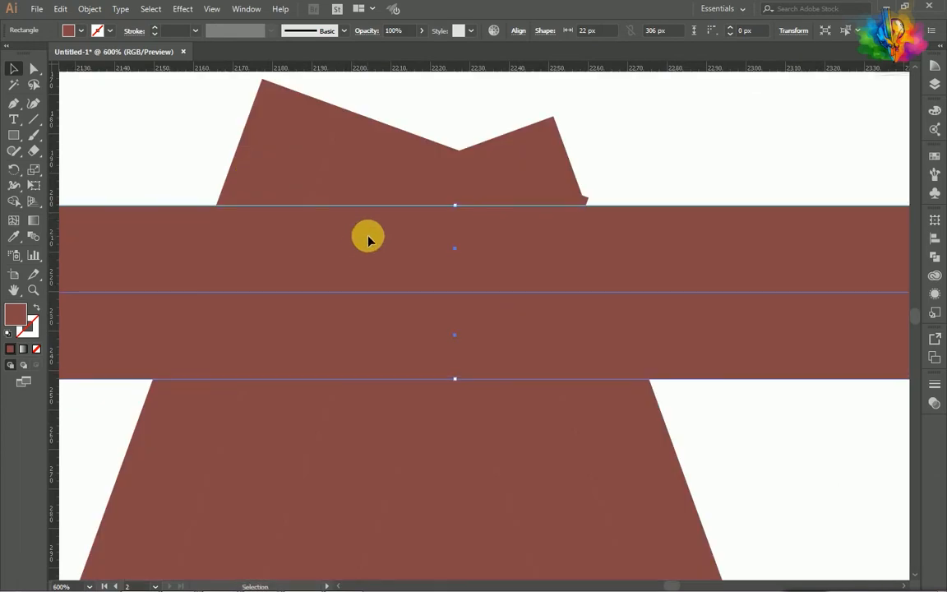
pyautogui.scroll(2, 273, 218)
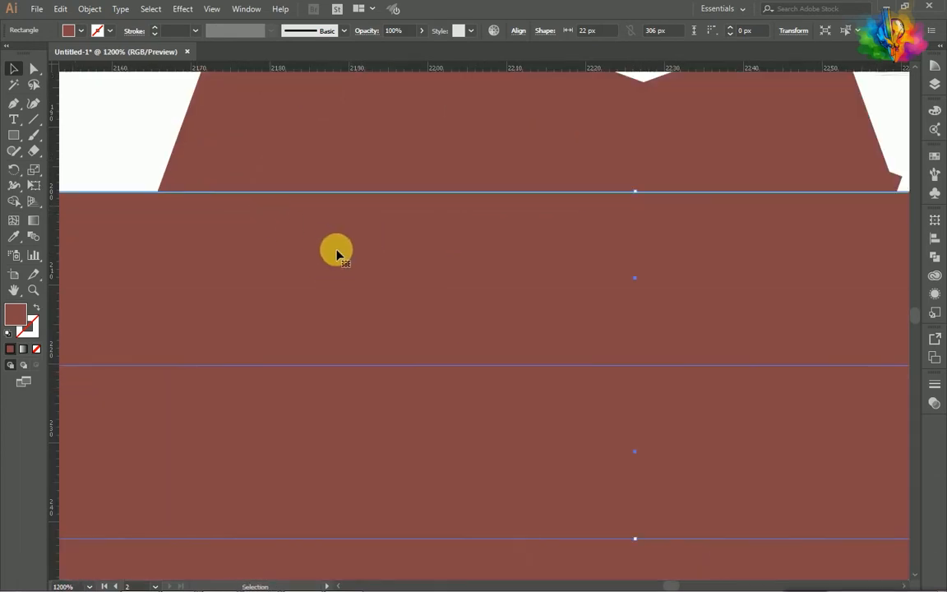
pyautogui.moveTo(336, 258); pyautogui.dragTo(337, 251)
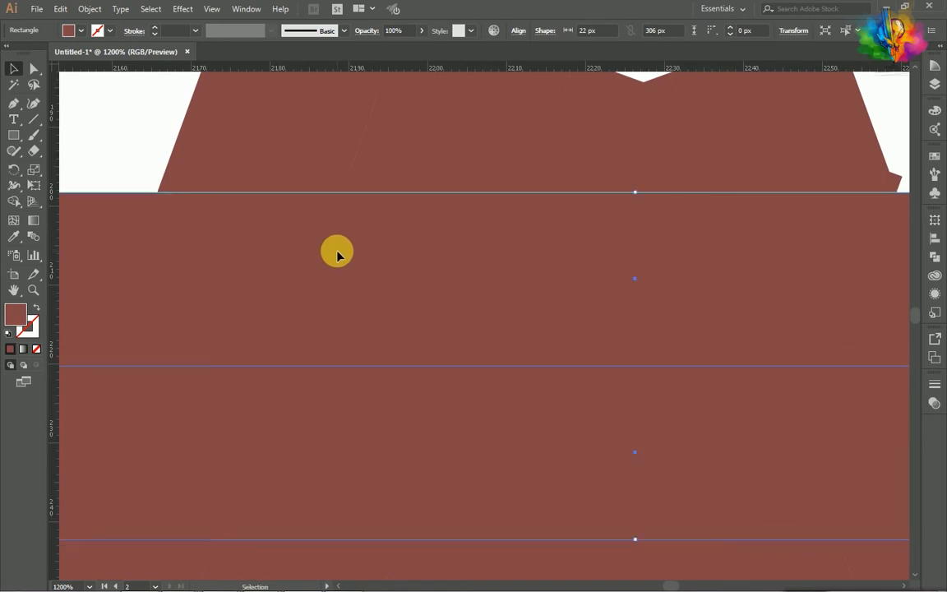
pyautogui.scroll(-6, 329, 255)
pyautogui.moveTo(319, 248); pyautogui.dragTo(321, 366)
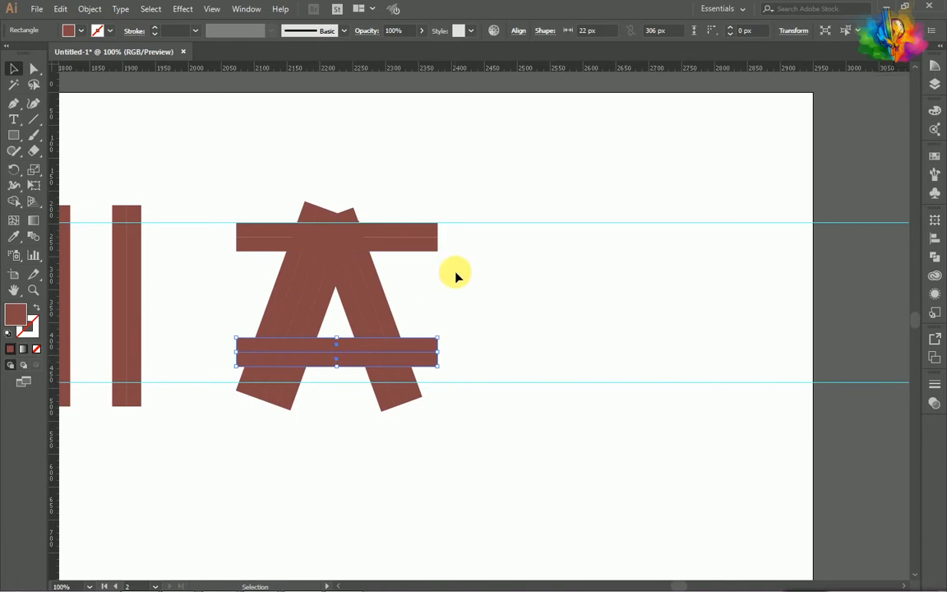
# - Select the upper and lower horizontal two-strip blocks together
pyautogui.hscroll(-3, 456, 272)
pyautogui.scroll(2, 373, 285)
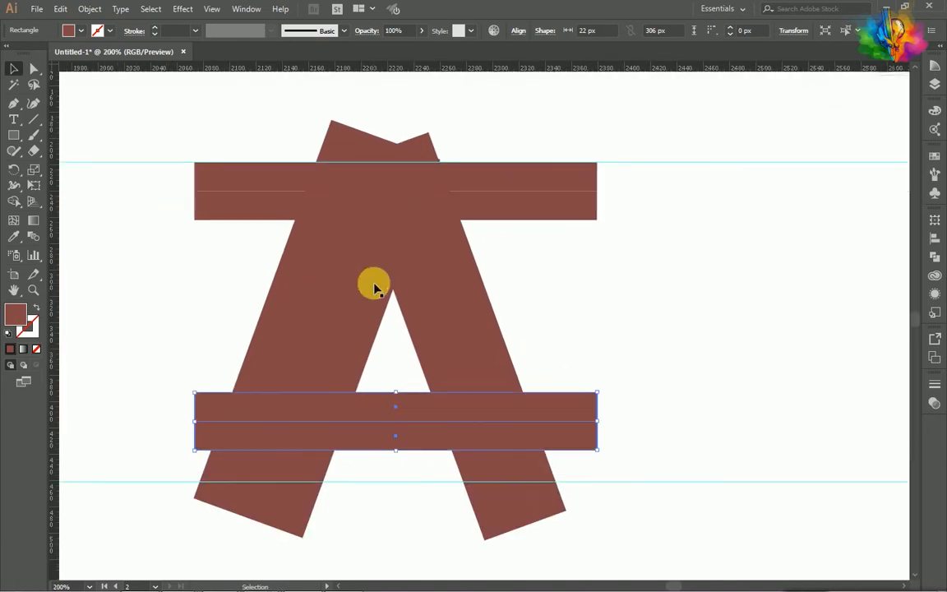
pyautogui.keyDown('shift'); pyautogui.click(237, 207); pyautogui.keyUp('shift')
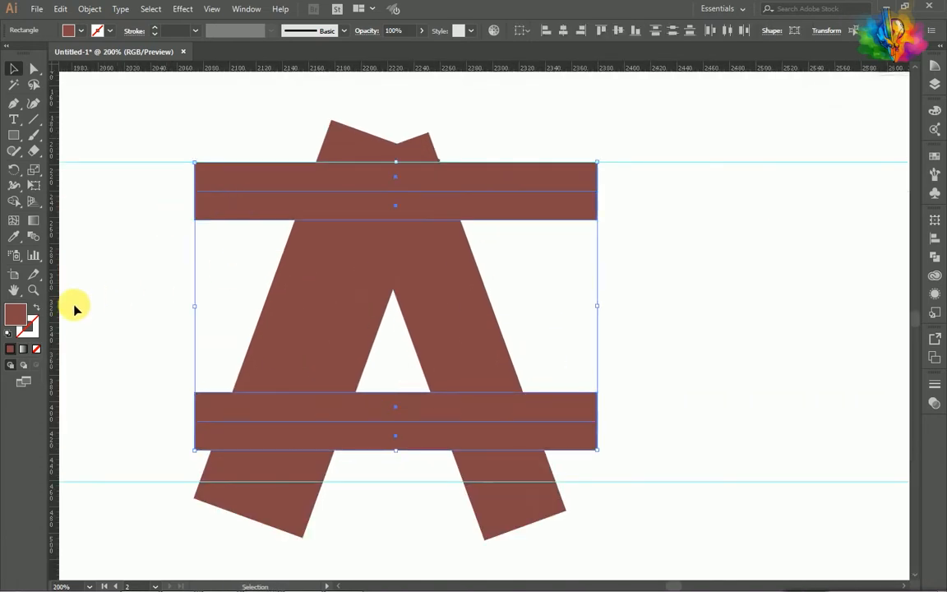
# - Try the bright green fill #13ff00 on both horizontal blocks, and undo the colour change
pyautogui.doubleClick(16, 317)
pyautogui.click(709, 187)
pyautogui.moveTo(744, 248); pyautogui.dragTo(746, 255)
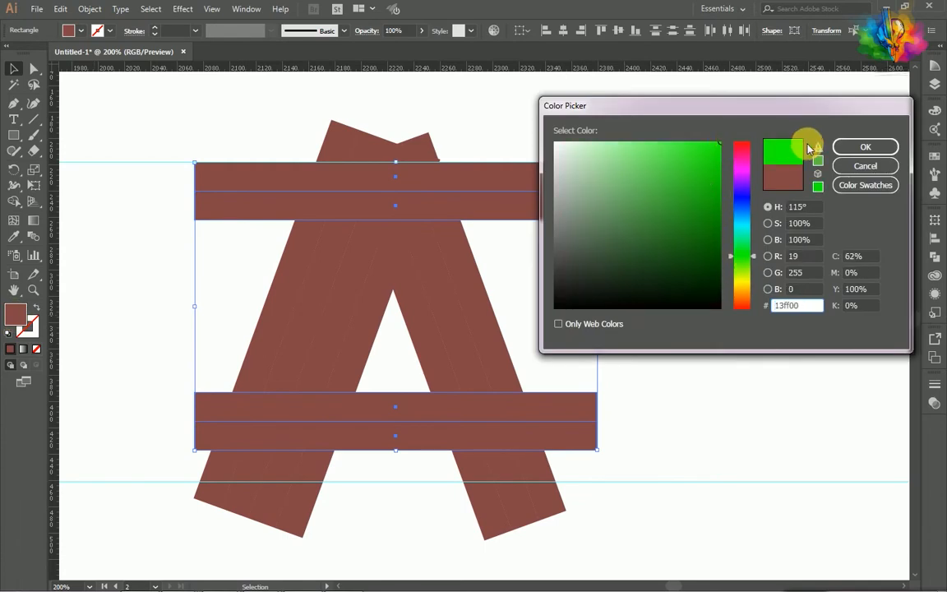
pyautogui.click(865, 146)
pyautogui.scroll(-1, 308, 285)
pyautogui.click(160, 276)
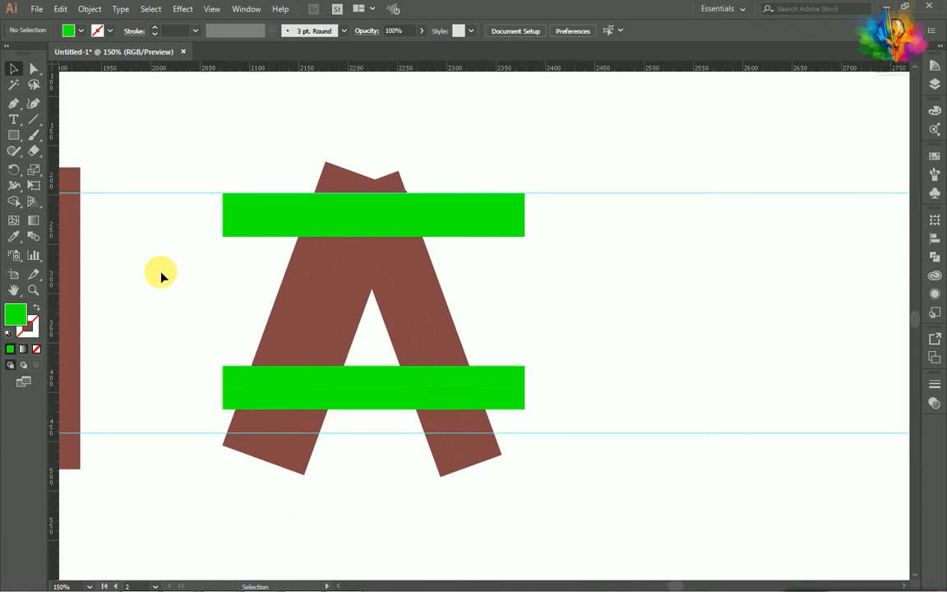
pyautogui.hscroll(-3, 254, 332)
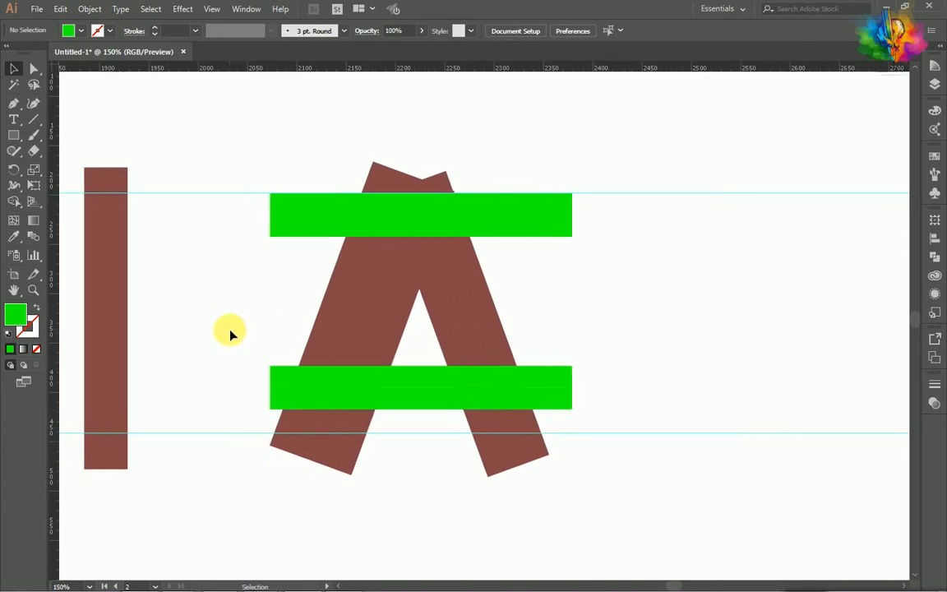
pyautogui.scroll(2, 175, 247)
pyautogui.hotkey('ctrl', 'z')
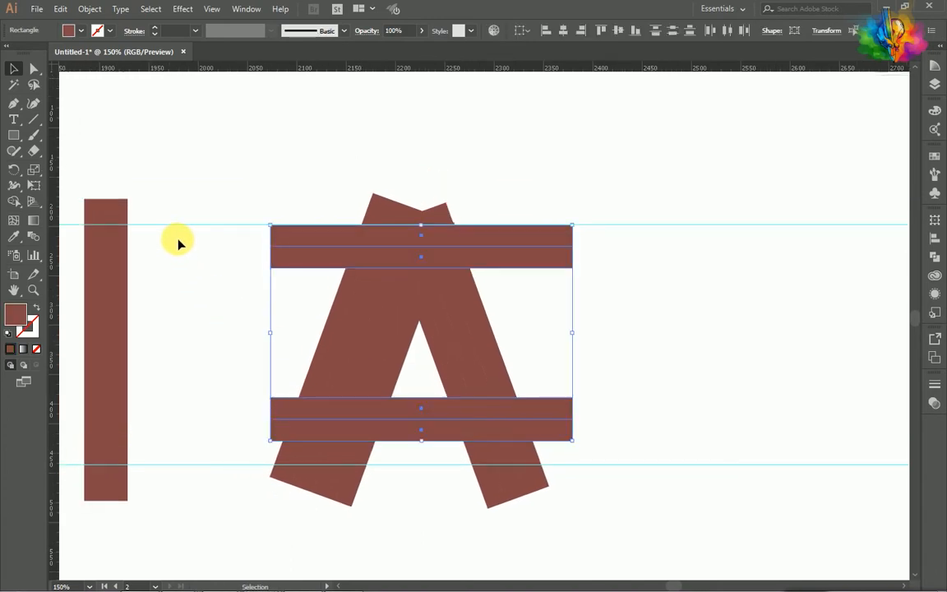
# - Fill both horizontal two-strip blocks with black (#000000)
pyautogui.doubleClick(17, 313)
pyautogui.moveTo(579, 284); pyautogui.dragTo(554, 309)
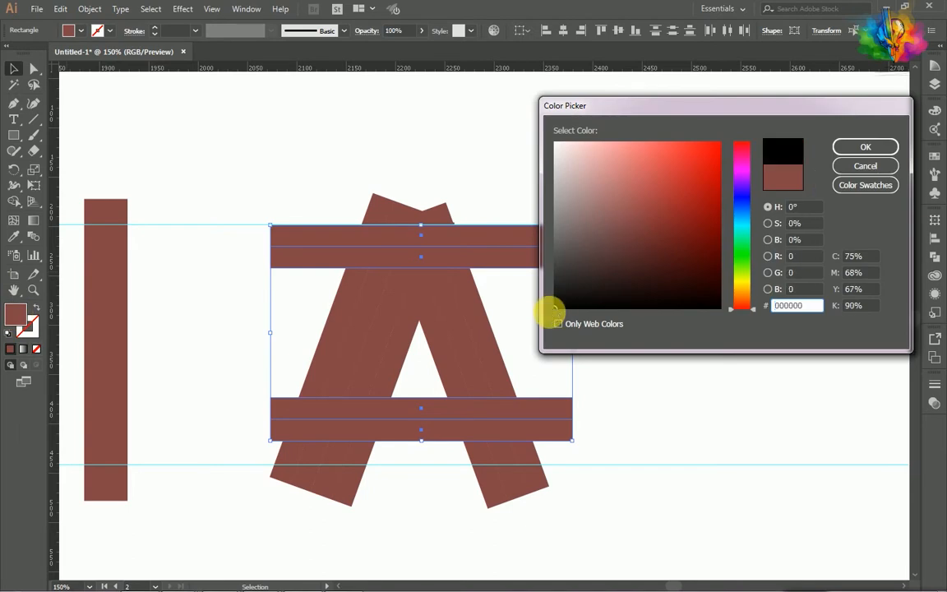
pyautogui.click(842, 154)
# - Select all strips of the A and merge a Z-shaped path through both bars and the left leg with Shape Builder
pyautogui.moveTo(216, 231); pyautogui.dragTo(517, 448)
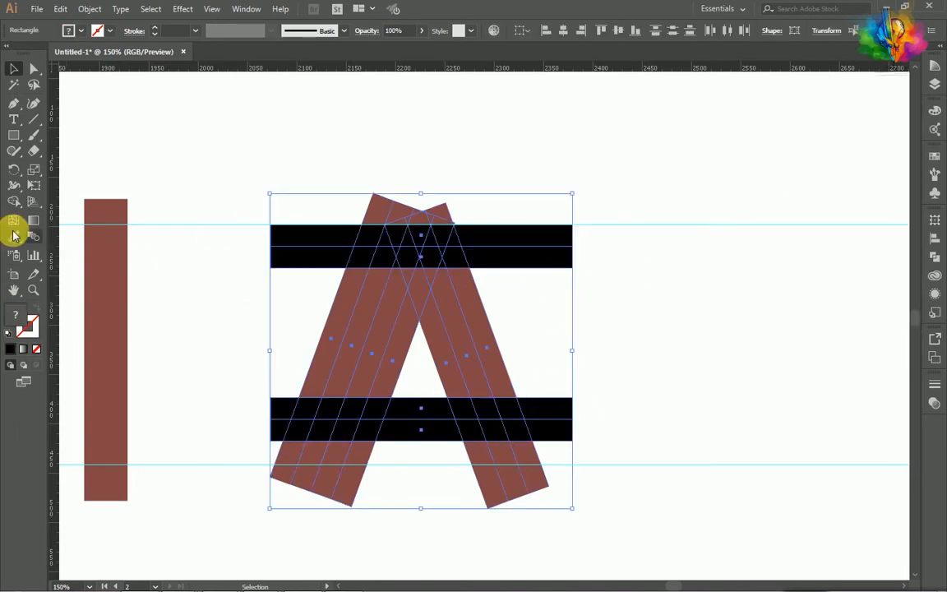
pyautogui.moveTo(16, 207); pyautogui.dragTo(70, 209)
pyautogui.click(79, 205)
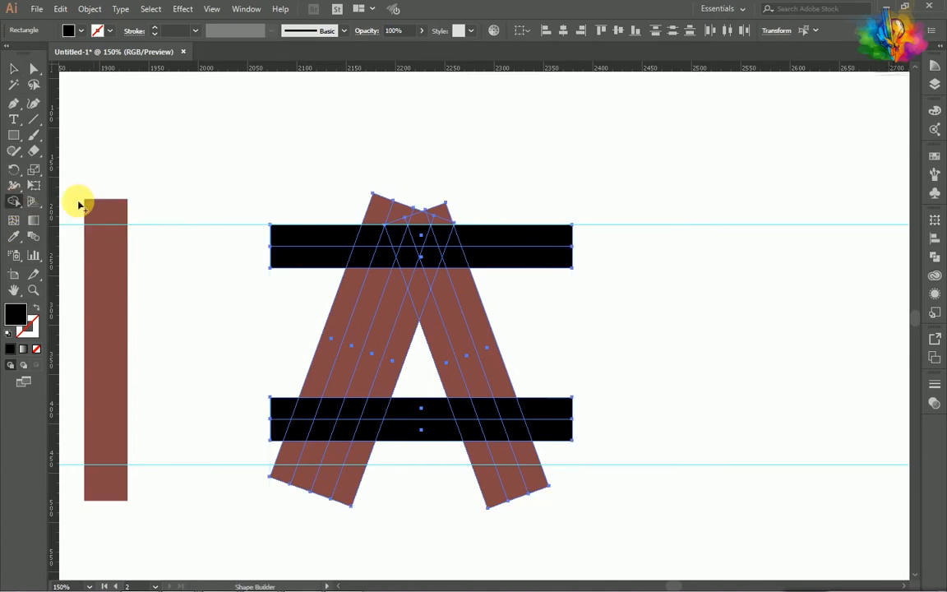
pyautogui.scroll(1, 380, 242)
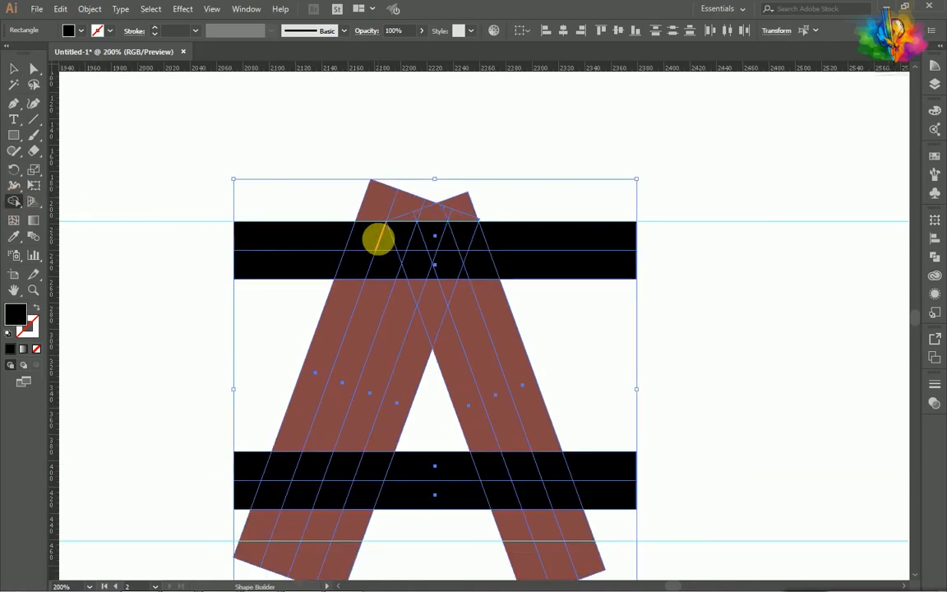
pyautogui.moveTo(369, 239)
pyautogui.mouseDown()
pyautogui.moveTo(428, 238)
pyautogui.moveTo(414, 278)
pyautogui.moveTo(431, 257)
pyautogui.moveTo(402, 302)
pyautogui.moveTo(403, 279)
pyautogui.moveTo(341, 466)
pyautogui.moveTo(437, 467)
pyautogui.mouseUp()
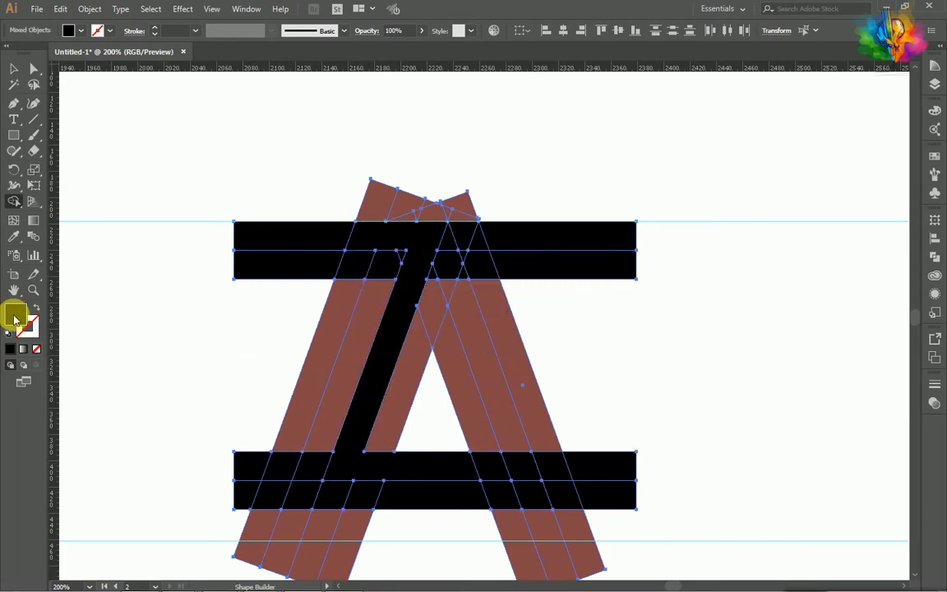
# - Fill the merged Z shape with bright red (#ff0303)
pyautogui.doubleClick(15, 318)
pyautogui.click(713, 157)
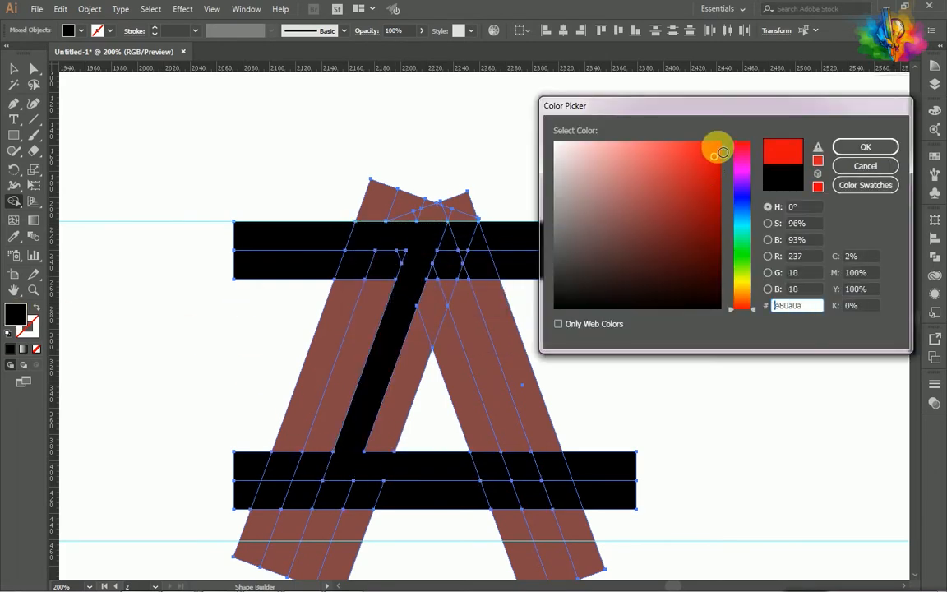
pyautogui.click(846, 166)
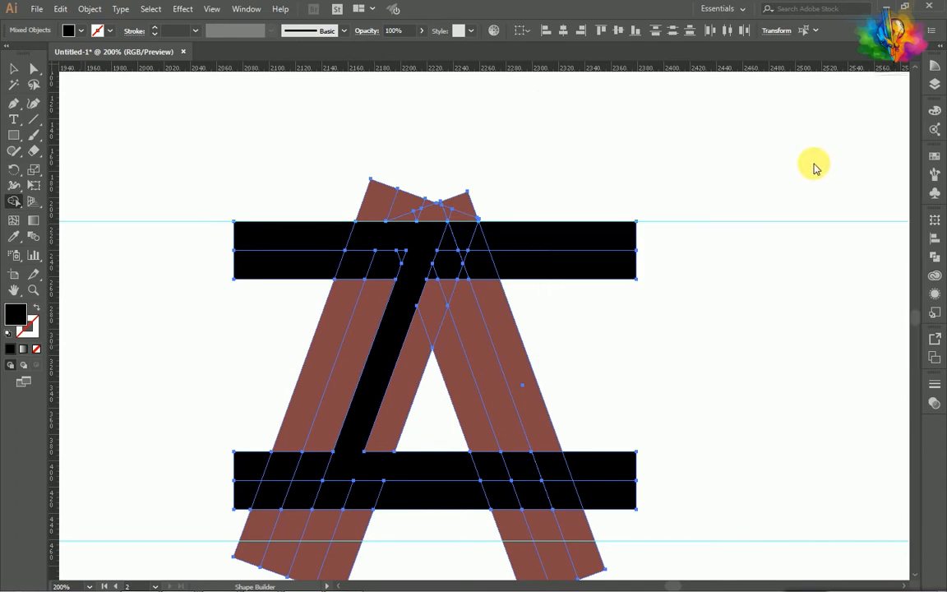
pyautogui.click(410, 244)
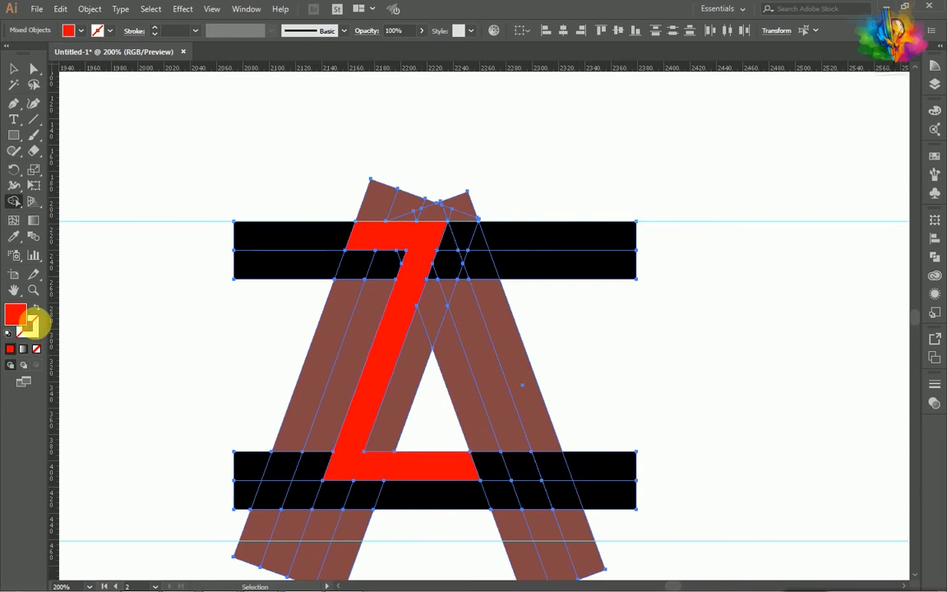
# - With Shape Builder and the blue fill #062aff, merge the strip segments around the red Z into an A-shaped path
pyautogui.doubleClick(12, 317)
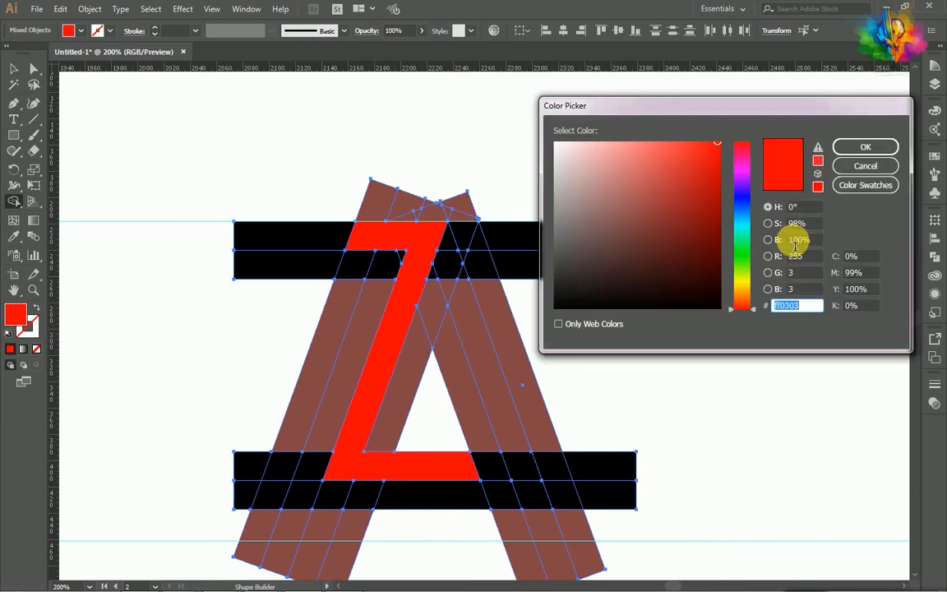
pyautogui.click(749, 205)
pyautogui.click(863, 148)
pyautogui.press('v')
pyautogui.click(390, 268)
pyautogui.hotkey('shift', 'm')
pyautogui.scroll(-1, 390, 267)
pyautogui.moveTo(398, 261)
pyautogui.mouseDown()
pyautogui.moveTo(341, 375)
pyautogui.moveTo(316, 467)
pyautogui.moveTo(323, 439)
pyautogui.moveTo(511, 436)
pyautogui.moveTo(449, 267)
pyautogui.moveTo(461, 209)
pyautogui.mouseUp()
pyautogui.scroll(1, 348, 438)
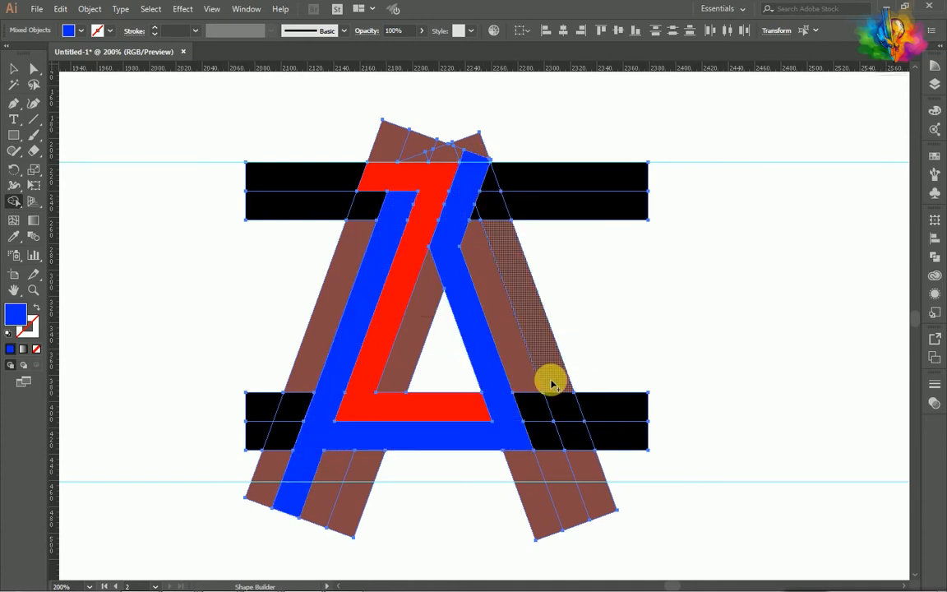
# - With a light blue fill, merge the right leg's middle strip from the blue shape's upper bend down to its foot
pyautogui.press('v')
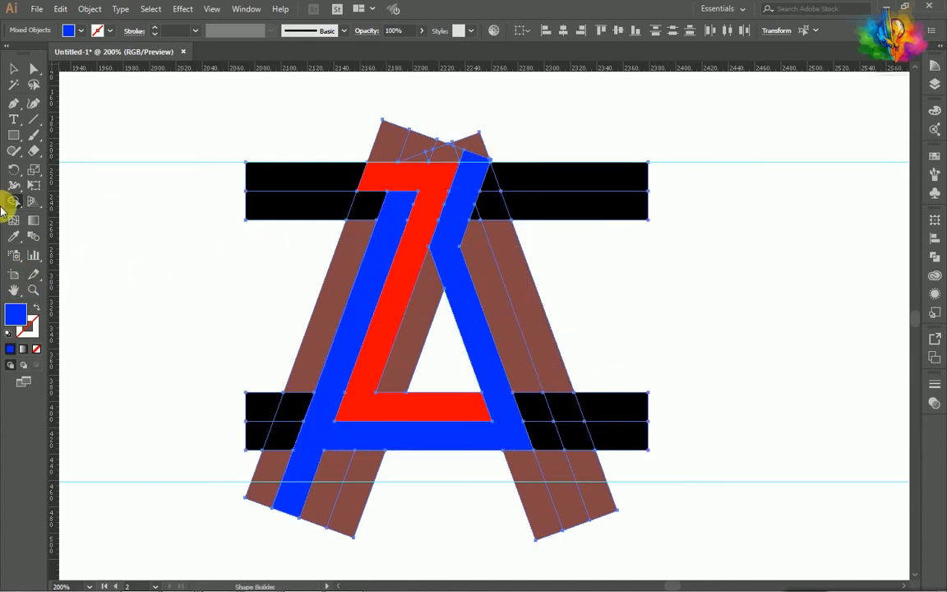
pyautogui.doubleClick(14, 313)
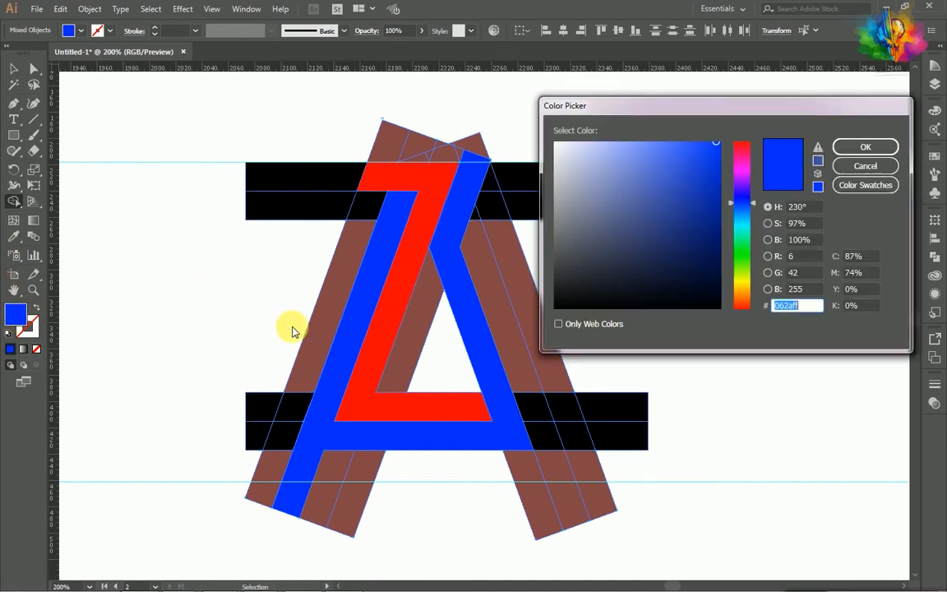
pyautogui.click(746, 218)
pyautogui.click(844, 146)
pyautogui.hotkey('shift', 'm')
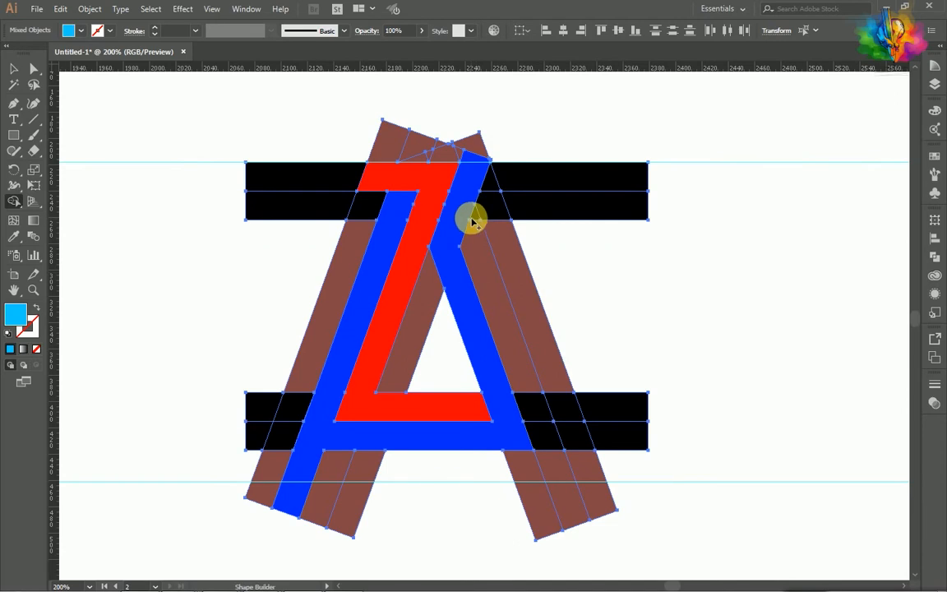
pyautogui.moveTo(475, 218)
pyautogui.mouseDown()
pyautogui.moveTo(492, 333)
pyautogui.moveTo(558, 486)
pyautogui.moveTo(556, 466)
pyautogui.mouseUp()
# - With the off-white fill #f2f4f4, merge the right leg's outer strip with the black bar ends beside it
pyautogui.doubleClick(15, 314)
pyautogui.click(561, 152)
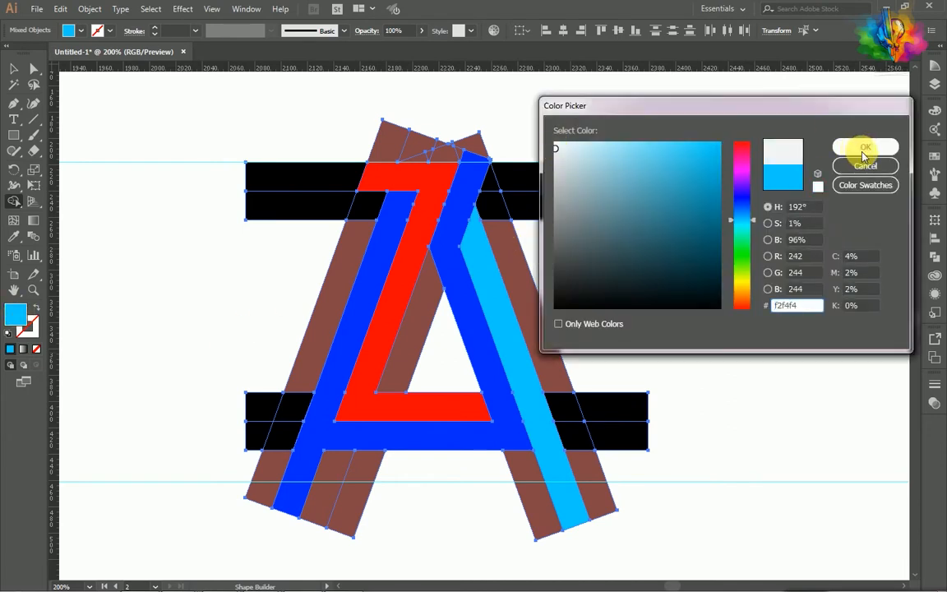
pyautogui.click(865, 147)
pyautogui.moveTo(499, 207)
pyautogui.mouseDown()
pyautogui.moveTo(525, 189)
pyautogui.moveTo(497, 224)
pyautogui.moveTo(573, 443)
pyautogui.moveTo(616, 443)
pyautogui.moveTo(616, 412)
pyautogui.moveTo(591, 468)
pyautogui.mouseUp()
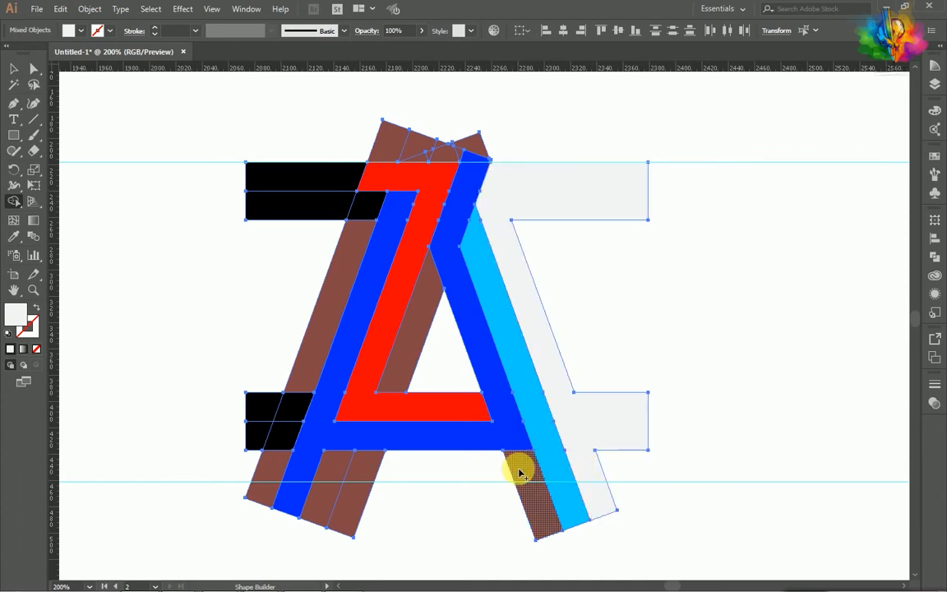
# - Fill the inner foot pieces of both legs off-white, and merge the brown sliver beside the Z with the triangular gap
pyautogui.click(522, 477)
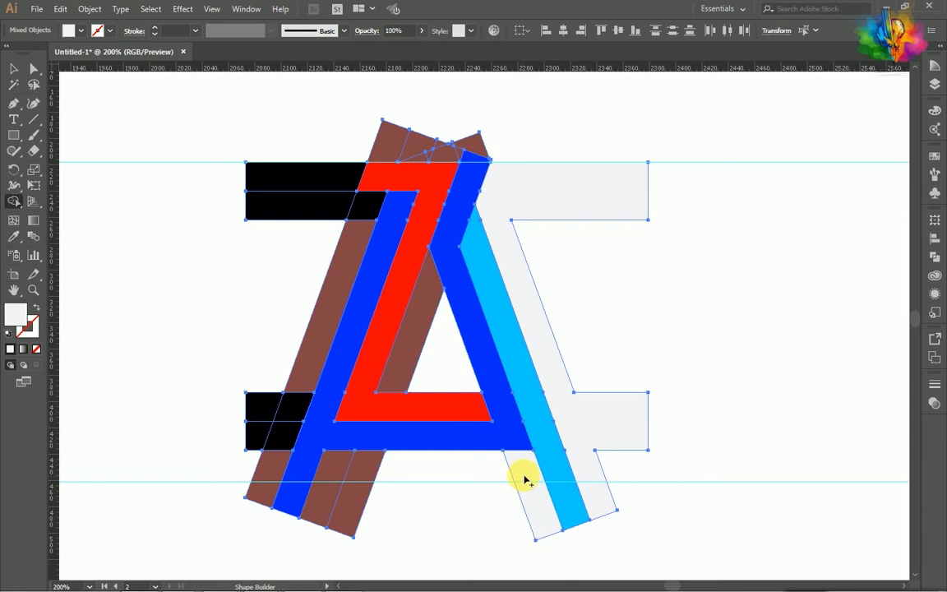
pyautogui.click(361, 479)
pyautogui.click(402, 364)
pyautogui.moveTo(405, 364)
pyautogui.mouseDown()
pyautogui.moveTo(433, 359)
pyautogui.moveTo(424, 363)
pyautogui.mouseUp()
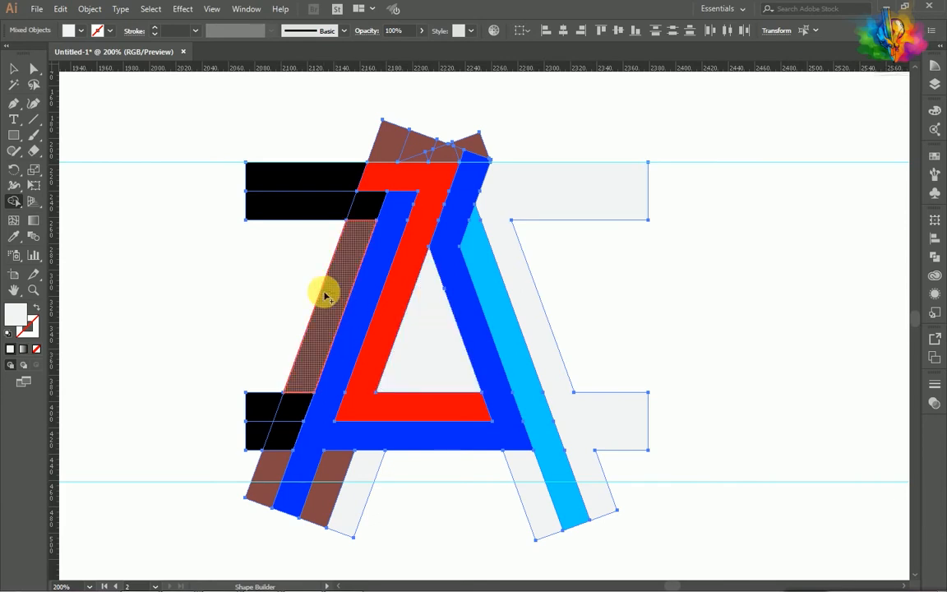
# - Try to merge the left leg's outer strip with the black bar ends beside it
pyautogui.click(326, 294)
pyautogui.moveTo(344, 254)
pyautogui.mouseDown()
pyautogui.moveTo(348, 224)
pyautogui.moveTo(323, 178)
pyautogui.mouseUp()
pyautogui.moveTo(310, 341)
pyautogui.mouseDown()
pyautogui.moveTo(274, 459)
pyautogui.moveTo(250, 409)
pyautogui.mouseUp()
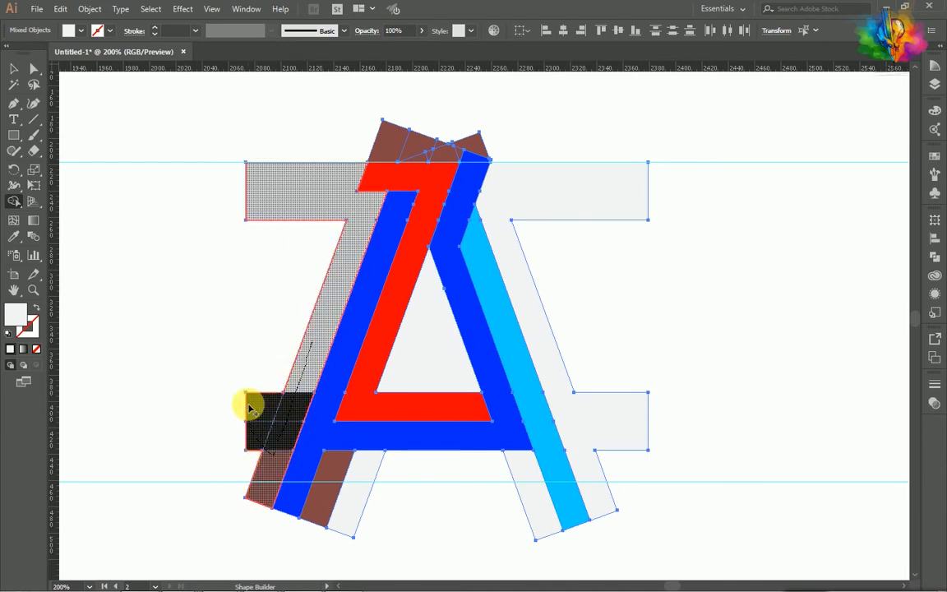
pyautogui.press('v')
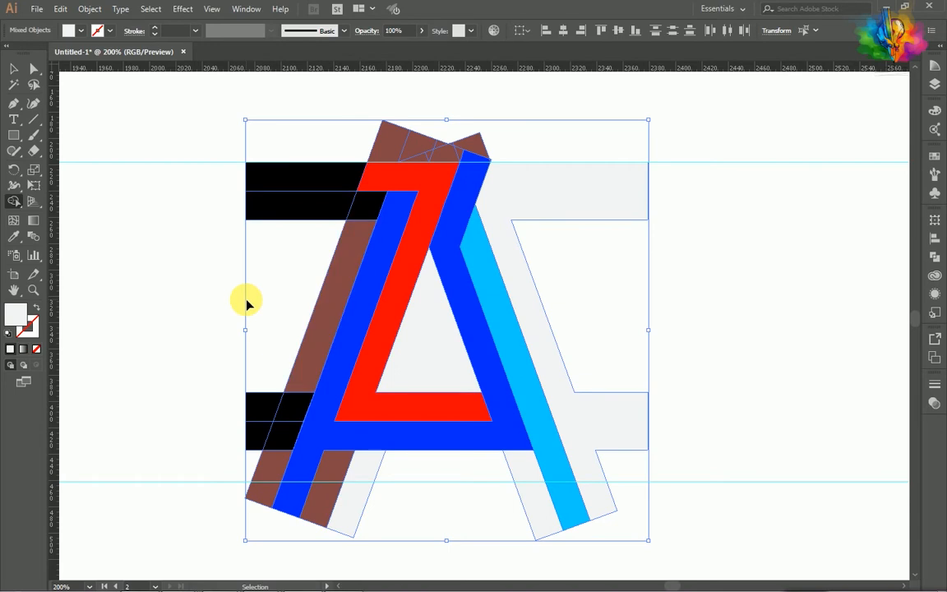
pyautogui.hotkey('shift', 'm')
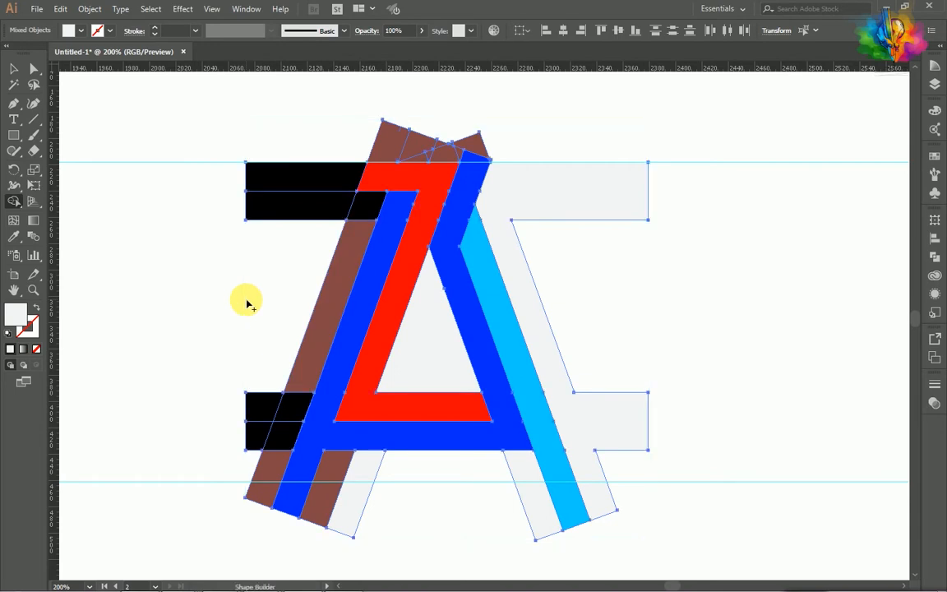
# - Merge the left leg's outer strip from below the upper bar down to its foot, and fill it with grey-green
pyautogui.moveTo(335, 281)
pyautogui.mouseDown()
pyautogui.moveTo(312, 373)
pyautogui.moveTo(276, 457)
pyautogui.mouseUp()
pyautogui.doubleClick(16, 313)
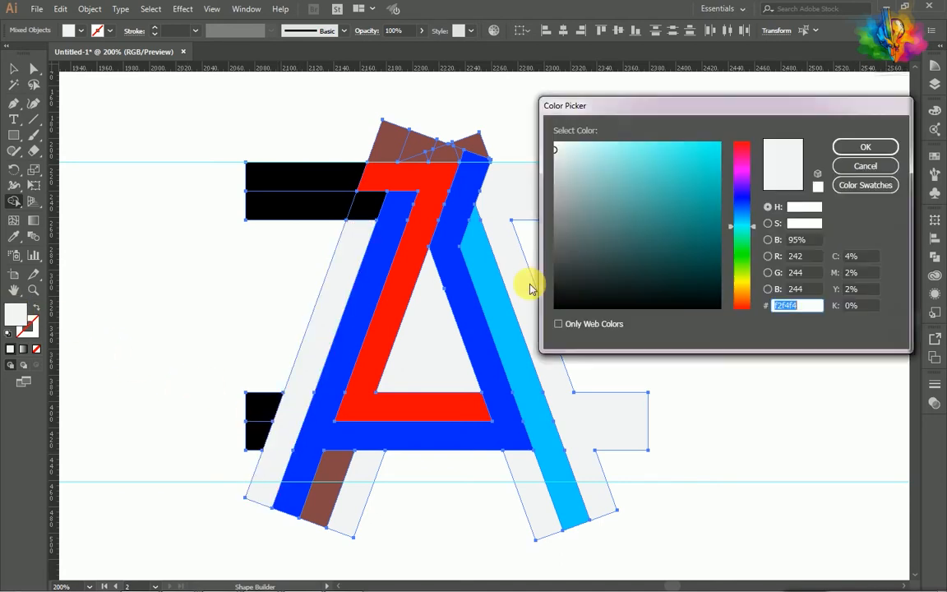
pyautogui.click(587, 226)
pyautogui.click(838, 145)
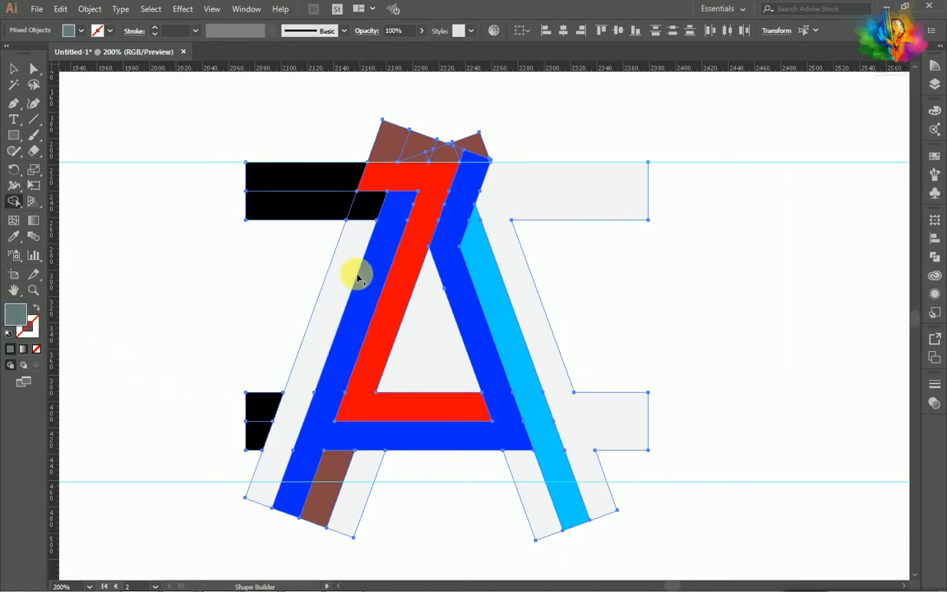
pyautogui.click(312, 361)
# - Delete the leftover black end of the lower bar beside the left leg
pyautogui.click(12, 69)
pyautogui.click(126, 334)
pyautogui.click(258, 413)
pyautogui.press('Delete')
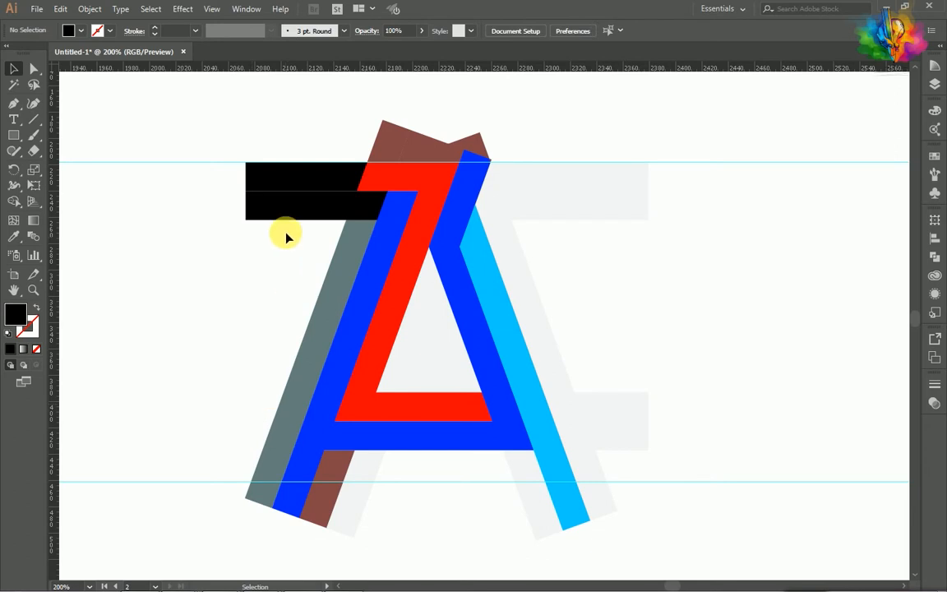
pyautogui.click(289, 217)
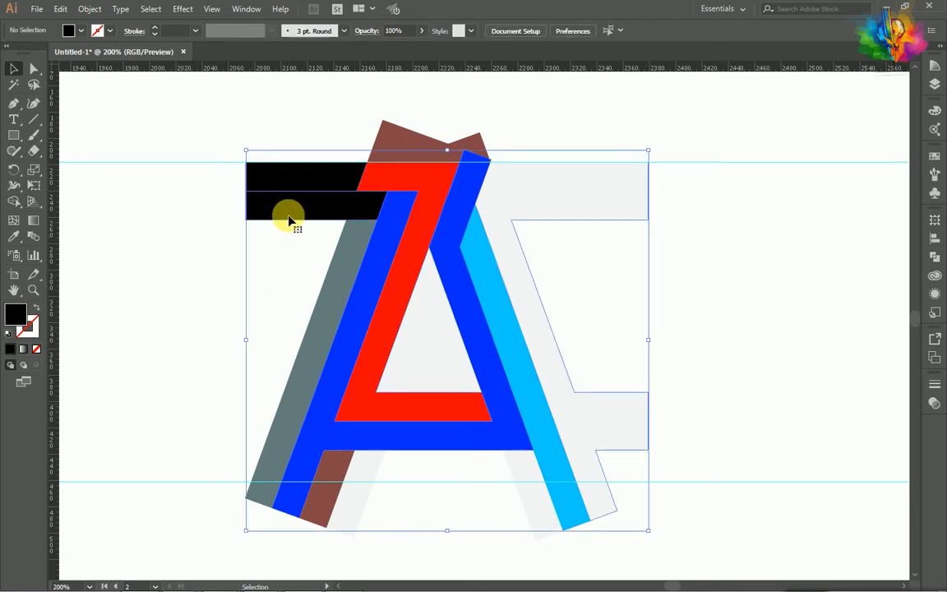
pyautogui.press('Delete')
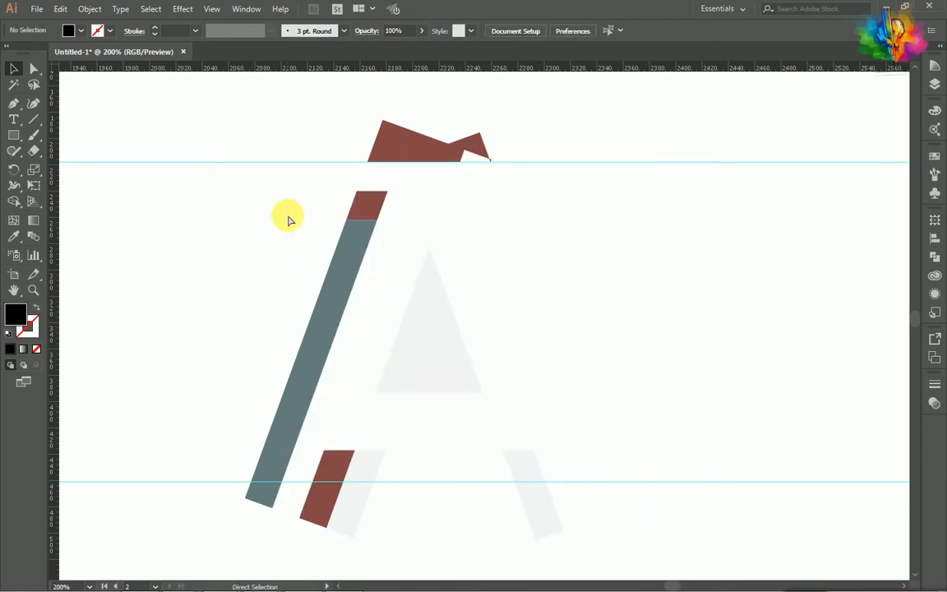
pyautogui.hotkey('ctrl', 'z')
# - Ungroup the main monogram shapes so each piece can be selected separately
pyautogui.click(835, 313)
pyautogui.click(582, 420)
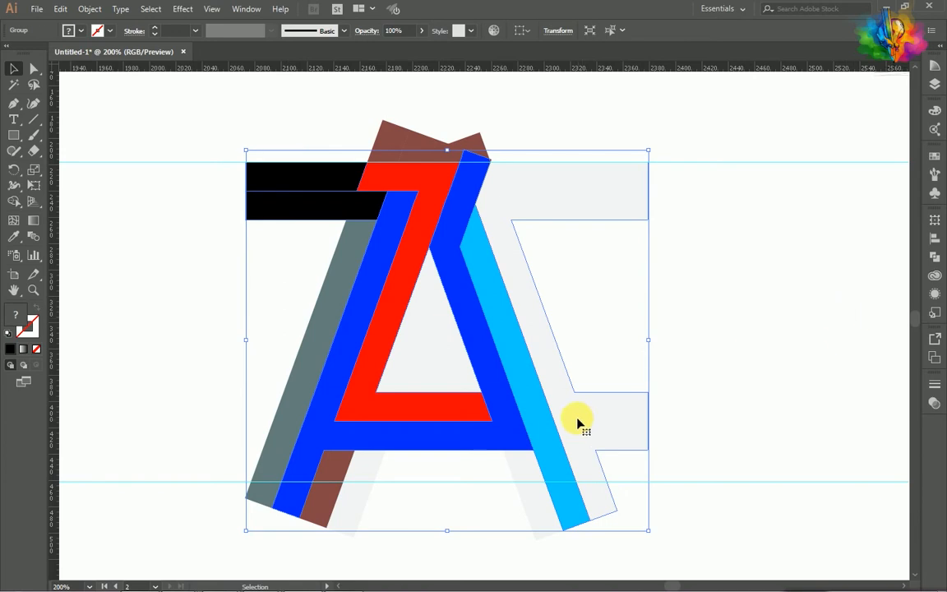
pyautogui.rightClick(578, 417)
pyautogui.click(629, 321)
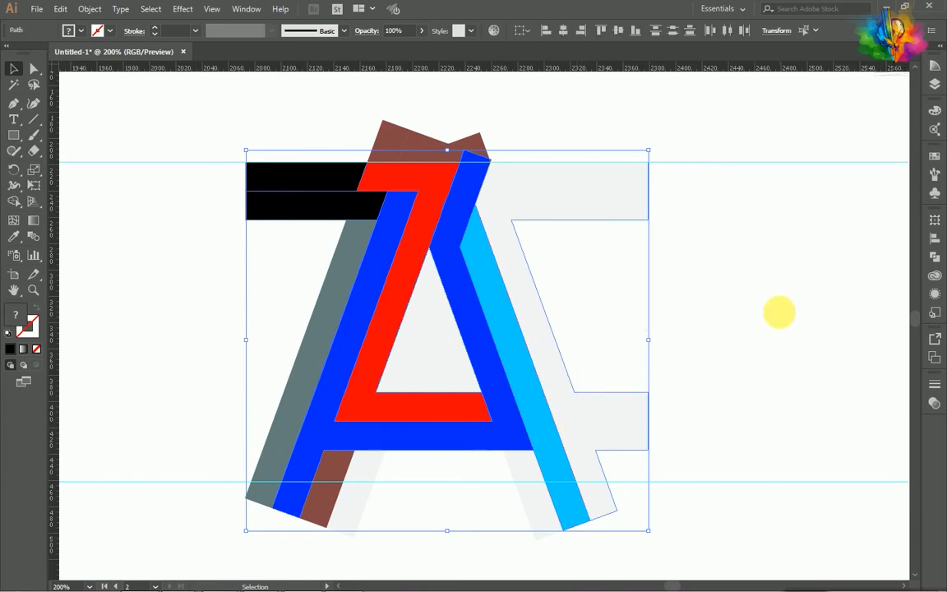
pyautogui.click(779, 315)
# - Delete the off-white shape beside the right leg, its off-white inner foot piece, and the blue frame around the Z
pyautogui.click(543, 408)
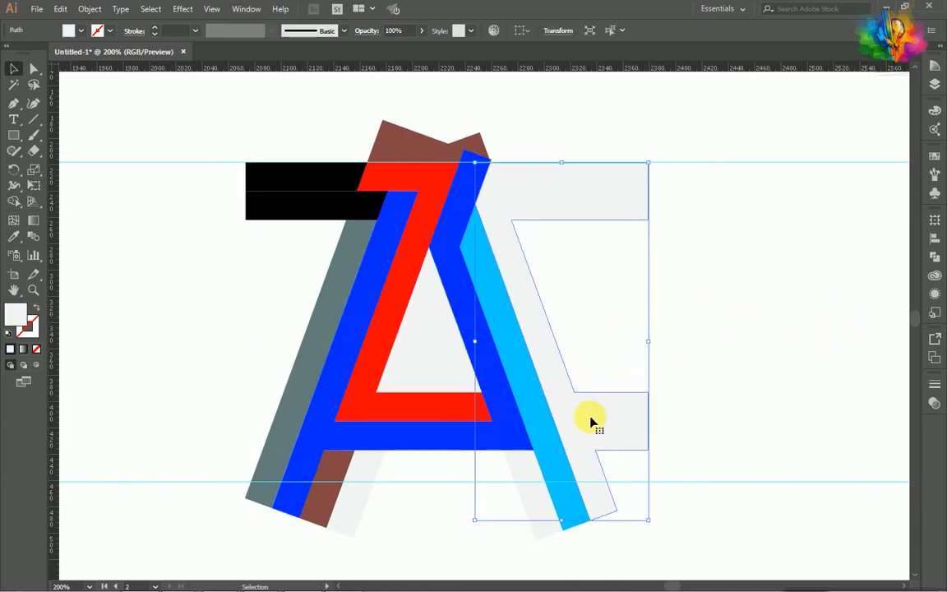
pyautogui.press('Delete')
pyautogui.click(544, 515)
pyautogui.press('Delete')
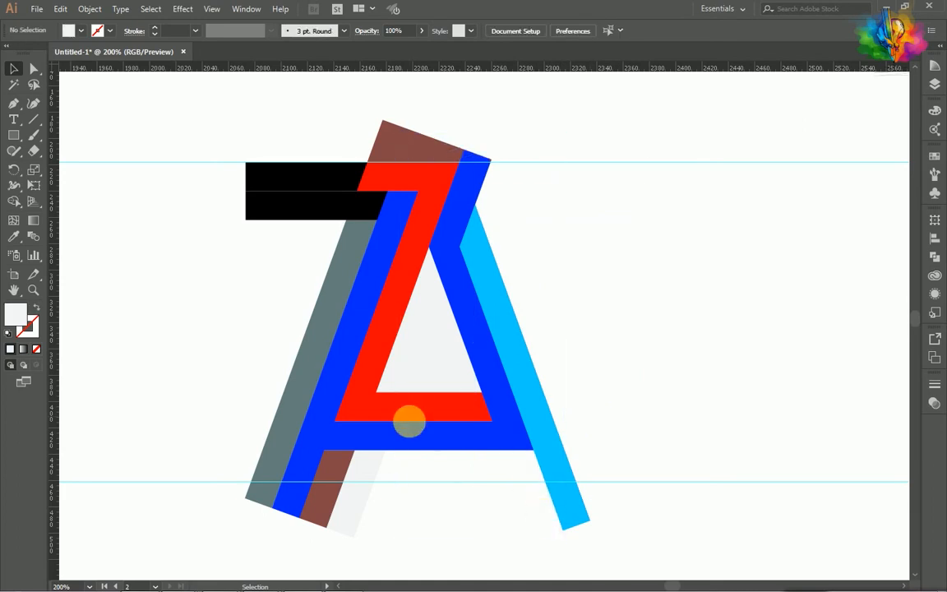
pyautogui.click(410, 433)
pyautogui.press('Delete')
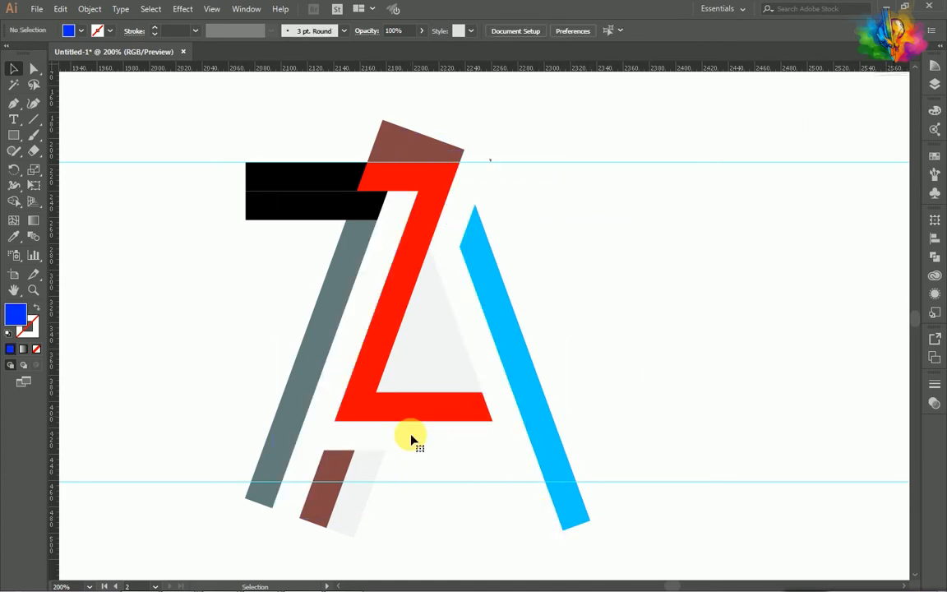
# - Delete the two black bar ends beside the Z and the brown piece above its upper edge
pyautogui.click(299, 212)
pyautogui.press('Delete')
pyautogui.click(329, 179)
pyautogui.press('Delete')
pyautogui.click(382, 149)
pyautogui.press('Delete')
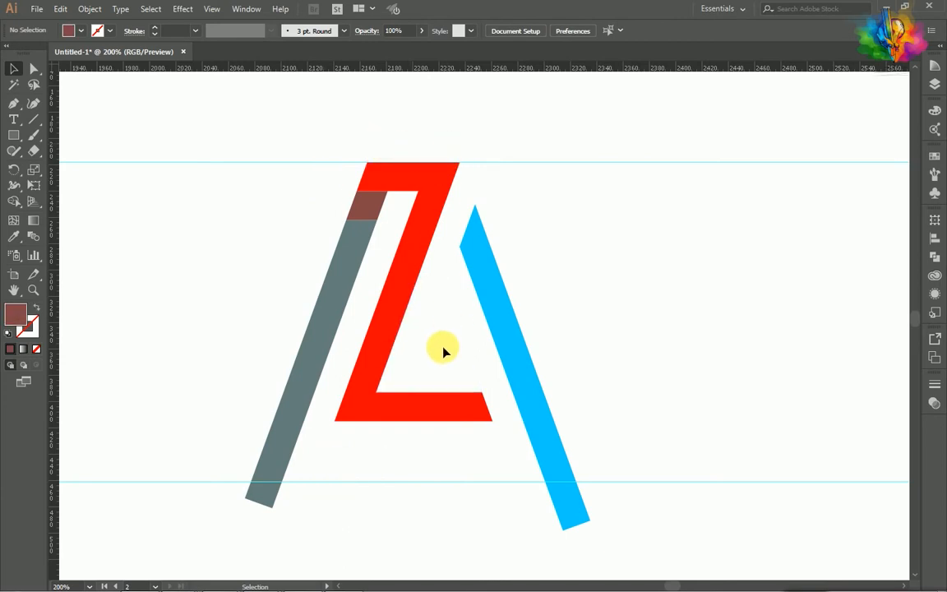
# - Undo the last deletion and ungroup the remaining brown and off-white pieces
pyautogui.hotkey('ctrl', 'z')
pyautogui.rightClick(354, 505)
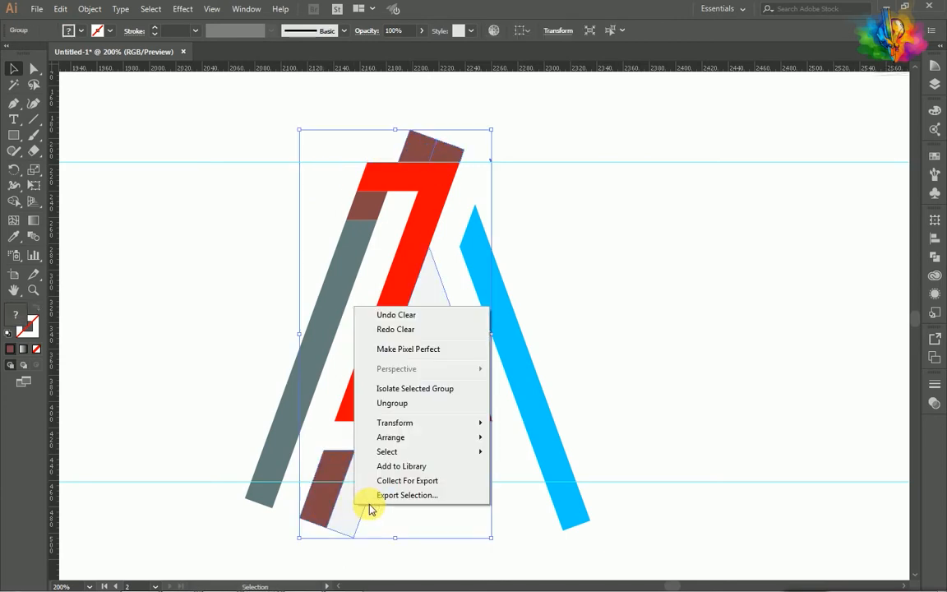
pyautogui.click(393, 403)
pyautogui.click(773, 397)
# - Delete the off-white foot piece, the off-white triangle inside the A, and the brown pieces above the Z and on the left leg
pyautogui.click(353, 507)
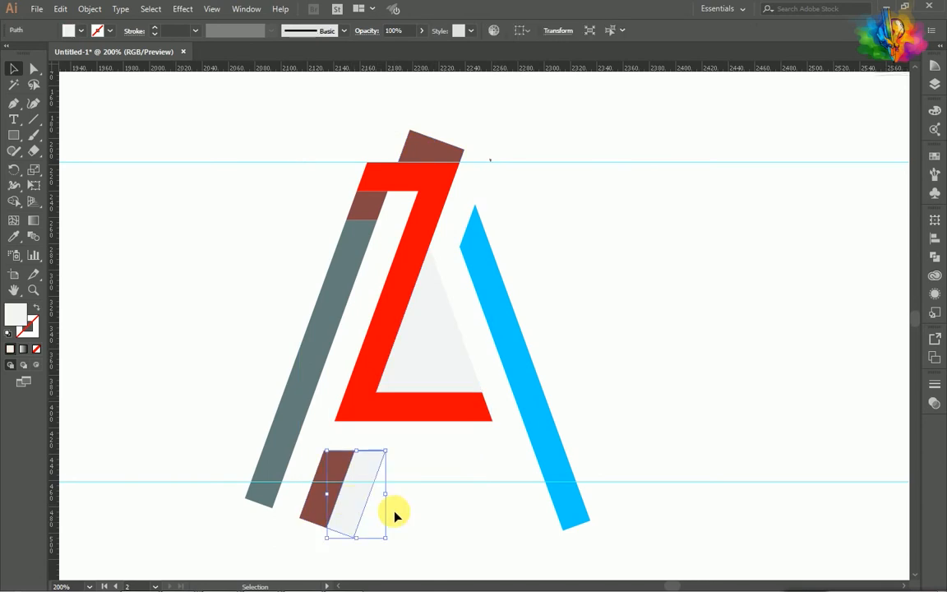
pyautogui.press('Delete')
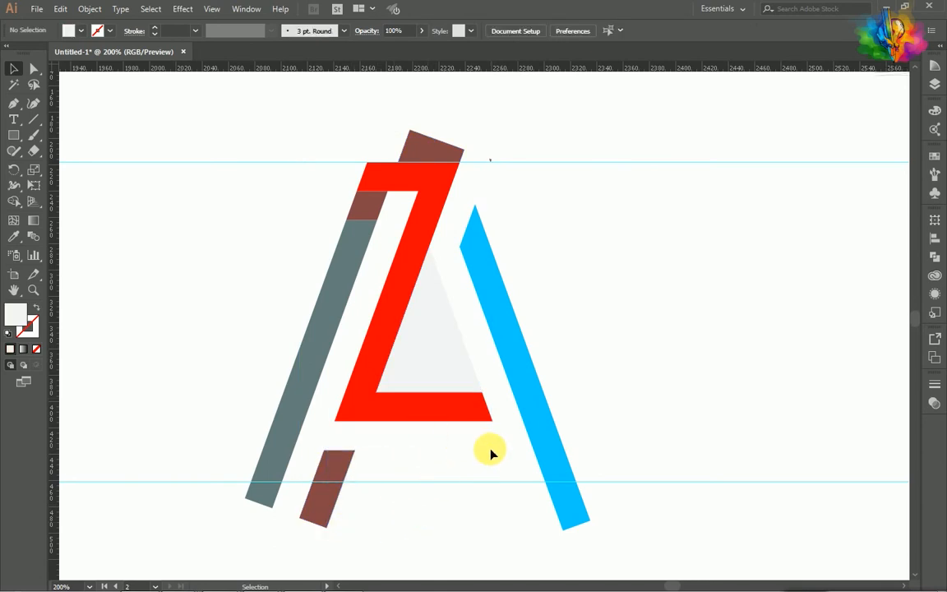
pyautogui.click(419, 337)
pyautogui.press('Delete')
pyautogui.click(433, 152)
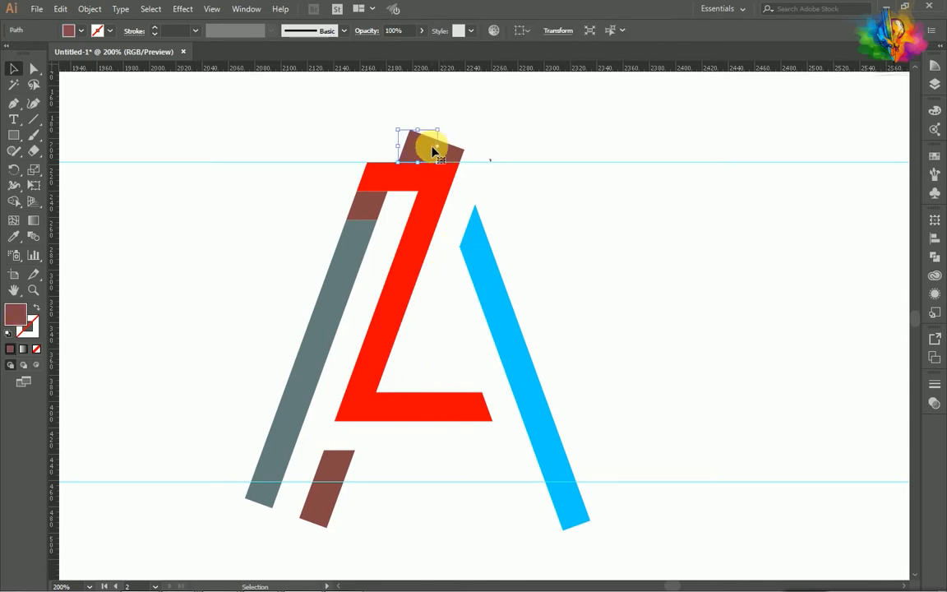
pyautogui.moveTo(429, 148); pyautogui.dragTo(367, 209)
pyautogui.press('Delete')
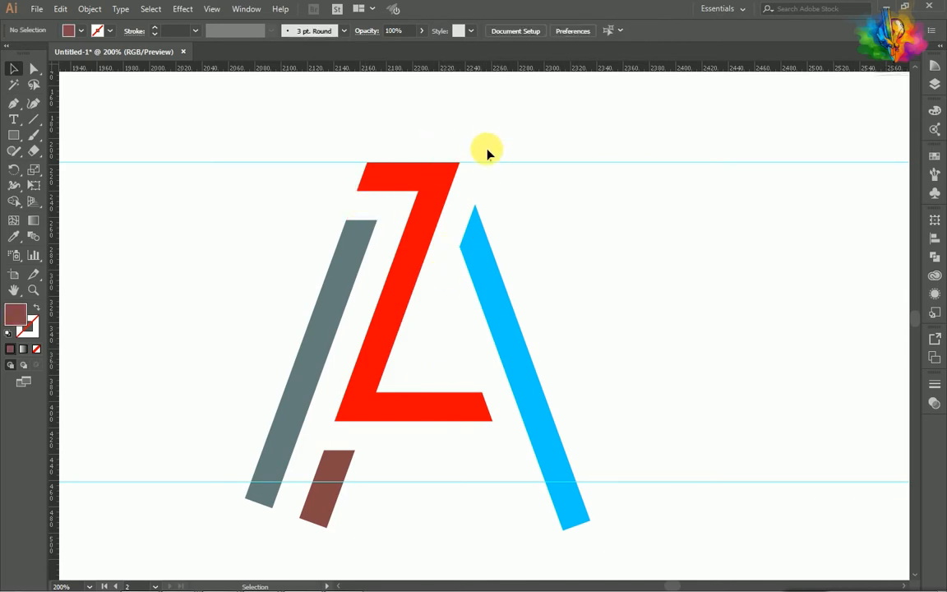
pyautogui.click(492, 162)
pyautogui.press('Delete')
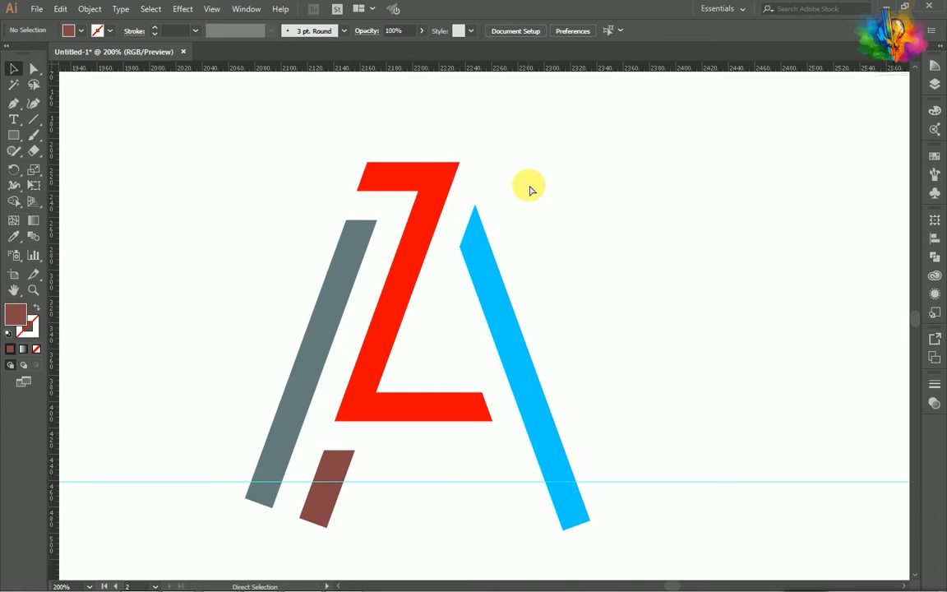
pyautogui.hotkey('ctrl', 'z')
# - Delete the tiny brown leftover on the upper guide, just right of the Z
pyautogui.click(345, 537)
pyautogui.scroll(-3, 411, 526)
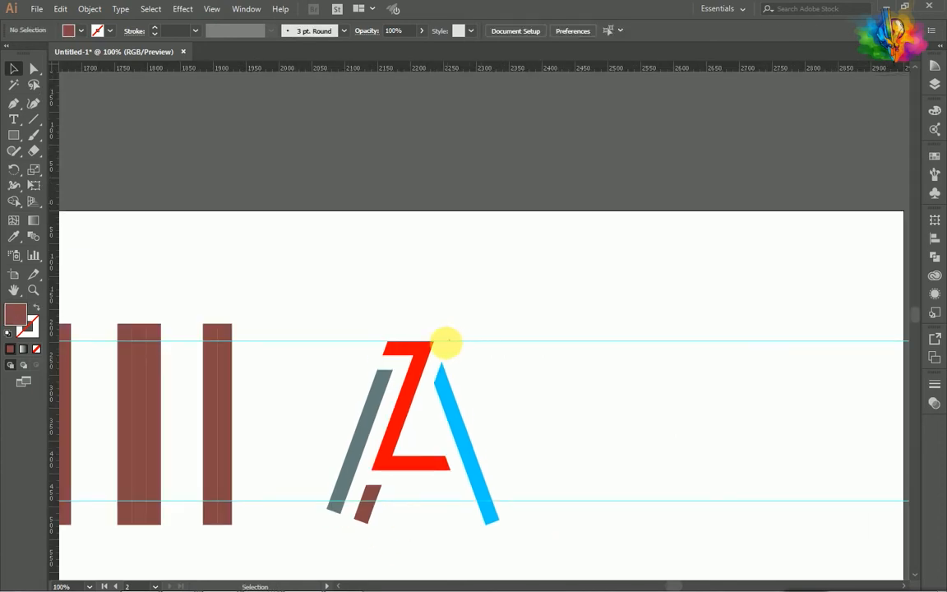
pyautogui.scroll(4, 449, 349)
pyautogui.click(456, 332)
pyautogui.moveTo(585, 280); pyautogui.dragTo(585, 283)
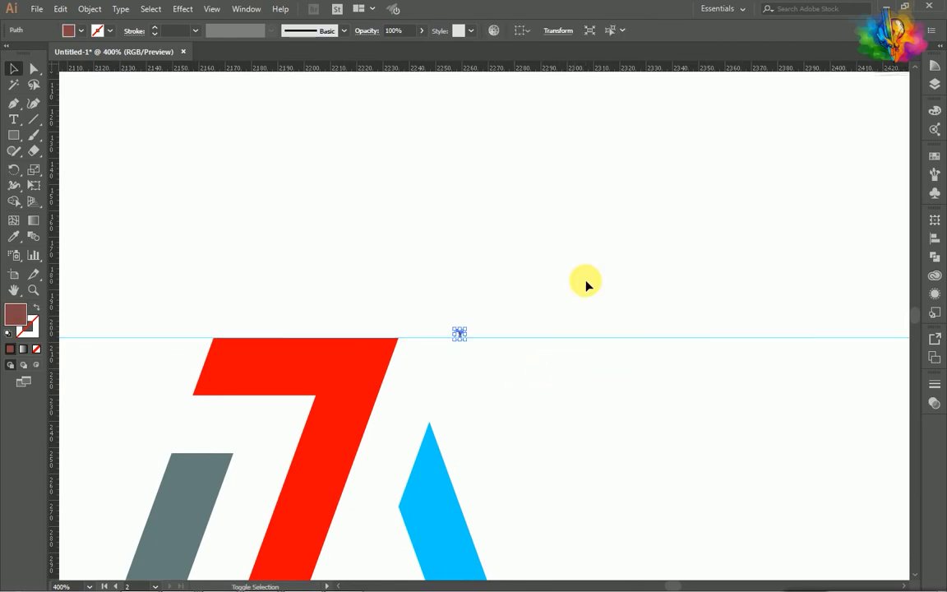
pyautogui.press('Delete')
# - Make a horizontal copy of the 22 px wide brown strip and move it to the monogram's feet
pyautogui.scroll(-3, 456, 386)
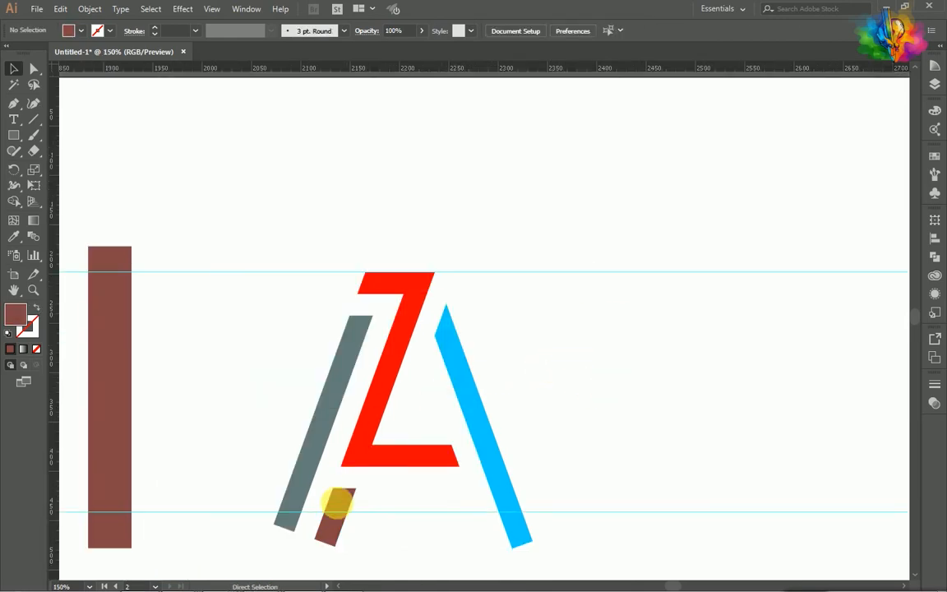
pyautogui.scroll(-2, 328, 476)
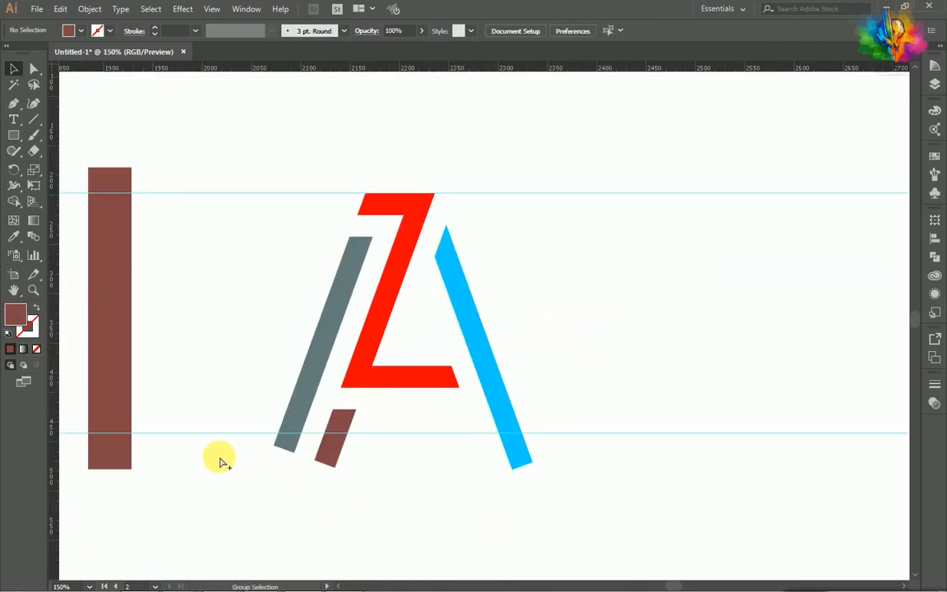
pyautogui.scroll(-2, 220, 462)
pyautogui.hscroll(-2, 220, 444)
pyautogui.click(219, 417)
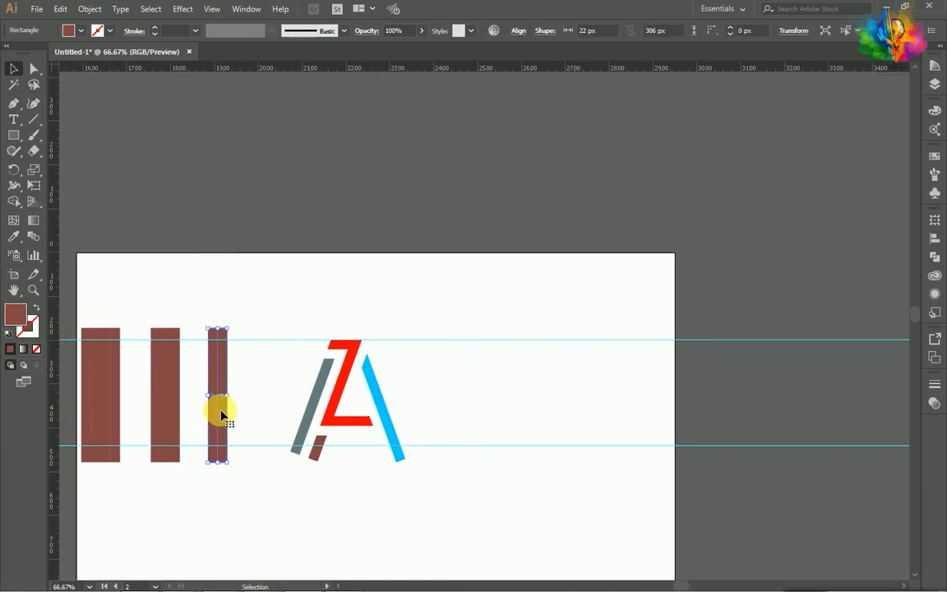
pyautogui.rightClick(219, 413)
pyautogui.click(268, 313)
pyautogui.click(238, 384)
pyautogui.click(224, 382)
pyautogui.moveTo(225, 382); pyautogui.dragTo(350, 439)
# - Align the horizontal strip's upper edge with the lower guide so that it crosses the feet of both legs
pyautogui.scroll(2, 370, 469)
pyautogui.moveTo(338, 294); pyautogui.dragTo(250, 423)
pyautogui.scroll(4, 249, 454)
pyautogui.hscroll(-2, 243, 448)
pyautogui.scroll(-4, 247, 433)
pyautogui.scroll(4, 215, 415)
pyautogui.scroll(-4, 306, 444)
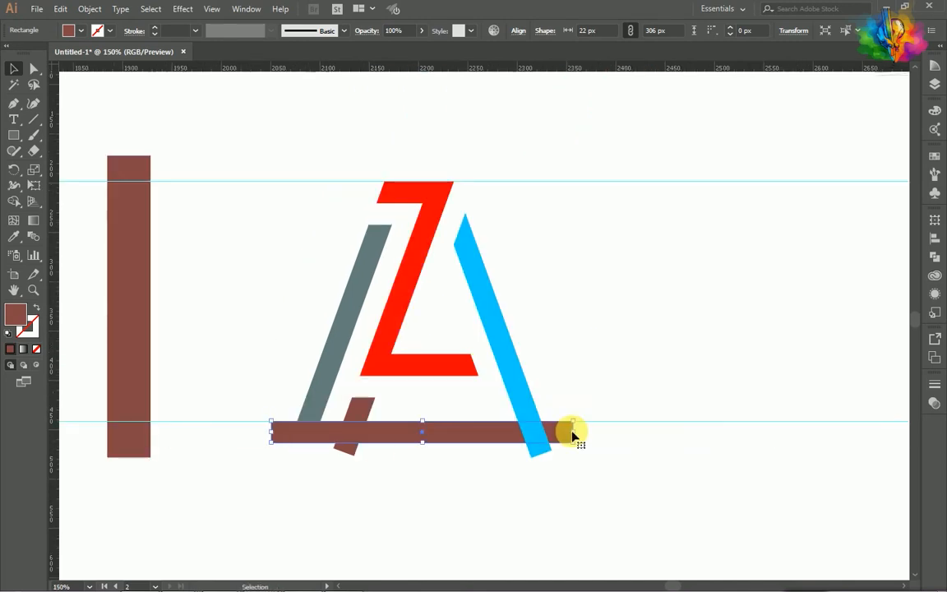
# - Turn the horizontal strip into two shorter serif bars, one under the left leg and one under the right leg
pyautogui.moveTo(580, 435)
pyautogui.mouseDown()
pyautogui.moveTo(389, 435)
pyautogui.moveTo(600, 439)
pyautogui.moveTo(568, 434)
pyautogui.mouseUp()
pyautogui.click(392, 452)
pyautogui.click(370, 435)
pyautogui.scroll(1, 602, 428)
pyautogui.click(373, 463)
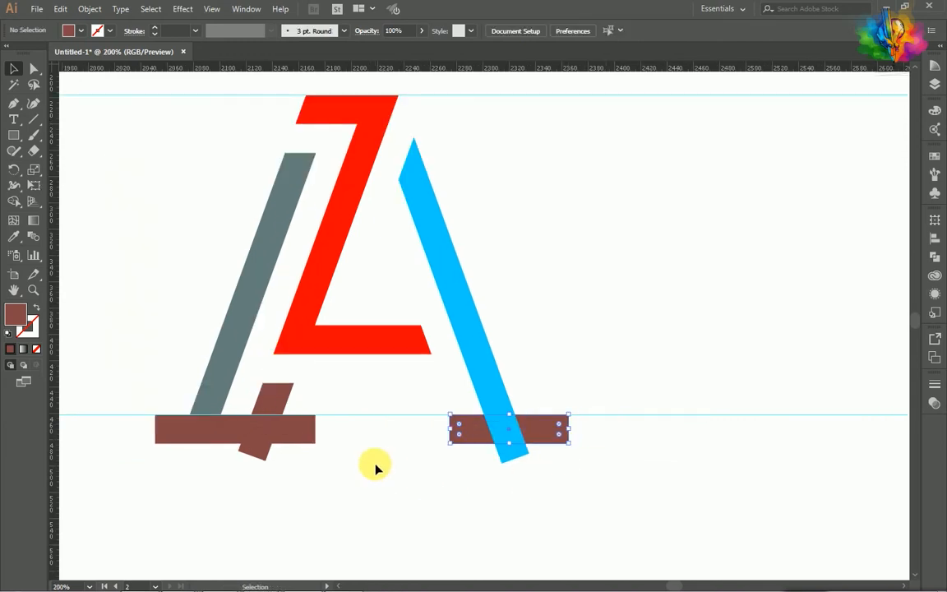
# - Merge each serif bar with the leg parts overlapping it using Shape Builder
pyautogui.scroll(1, 375, 468)
pyautogui.scroll(-2, 375, 467)
pyautogui.scroll(2, 374, 468)
pyautogui.hscroll(-3, 295, 486)
pyautogui.moveTo(294, 486); pyautogui.dragTo(224, 422)
pyautogui.moveTo(625, 485)
pyautogui.mouseDown()
pyautogui.moveTo(494, 416)
pyautogui.moveTo(374, 439)
pyautogui.mouseUp()
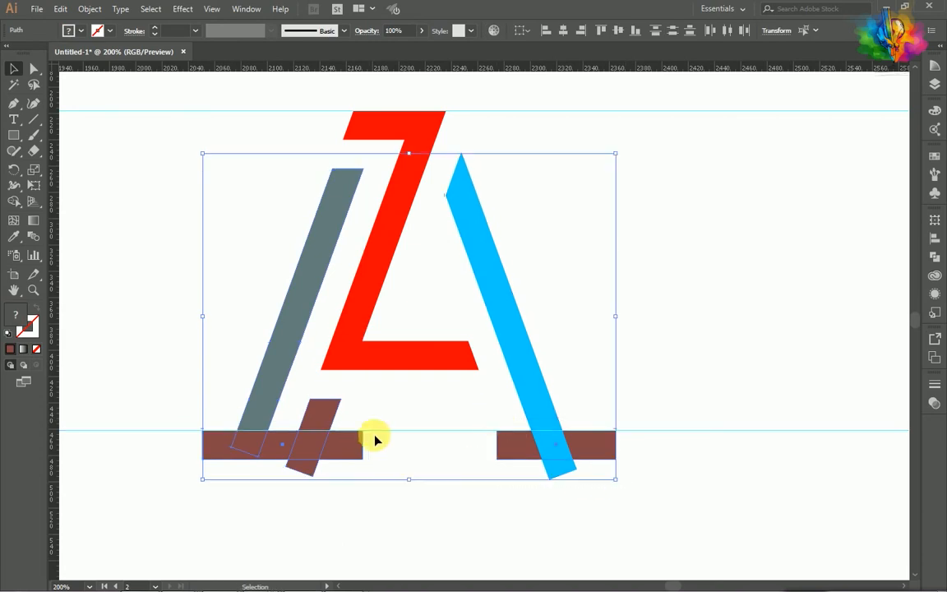
pyautogui.click(16, 201)
pyautogui.moveTo(219, 443); pyautogui.dragTo(353, 448)
pyautogui.moveTo(500, 444); pyautogui.dragTo(595, 446)
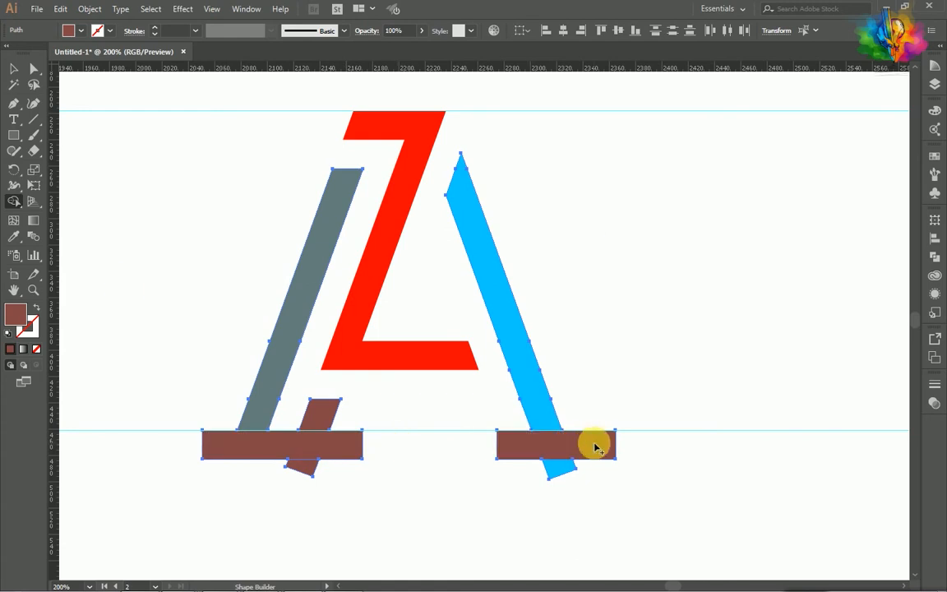
# - Delete the brown and blue leg tips sticking out below the two serif bars
pyautogui.click(13, 69)
pyautogui.click(296, 395)
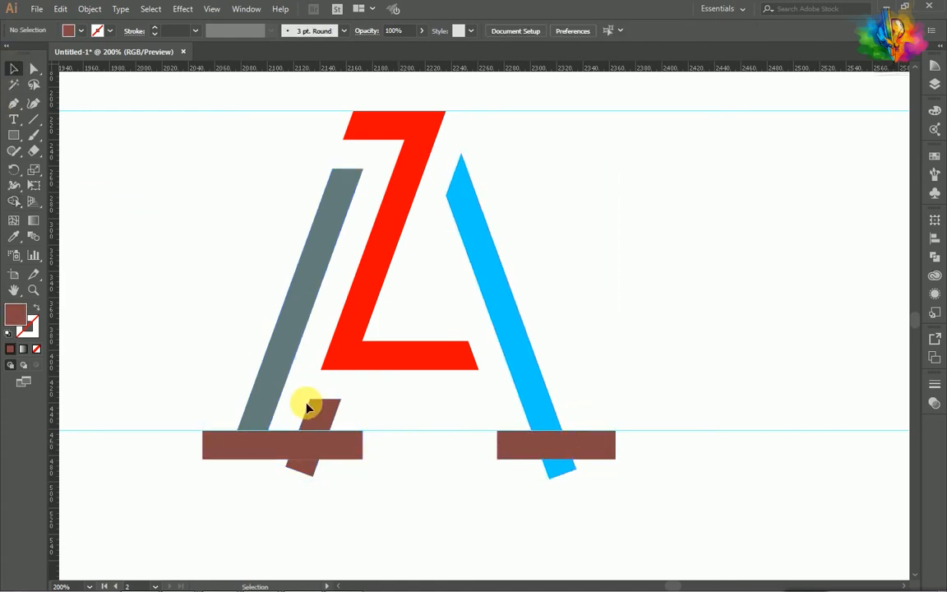
pyautogui.rightClick(296, 450)
pyautogui.click(346, 481)
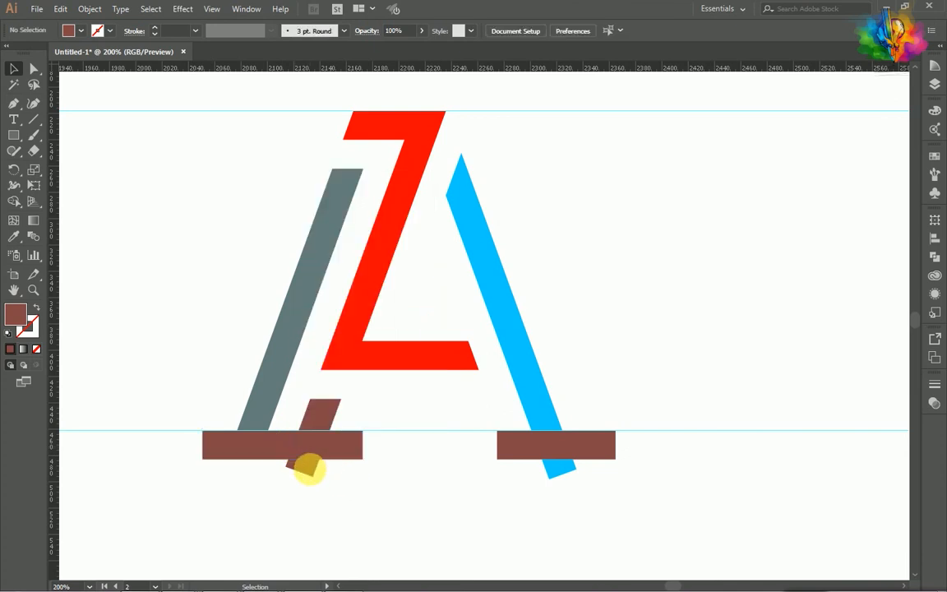
pyautogui.click(310, 467)
pyautogui.press('Delete')
pyautogui.click(558, 467)
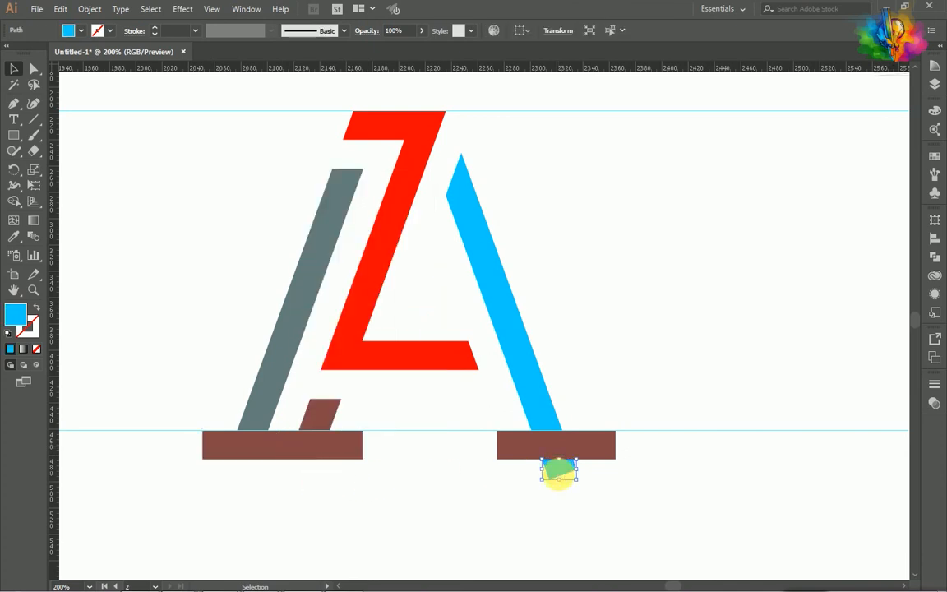
pyautogui.press('Delete')
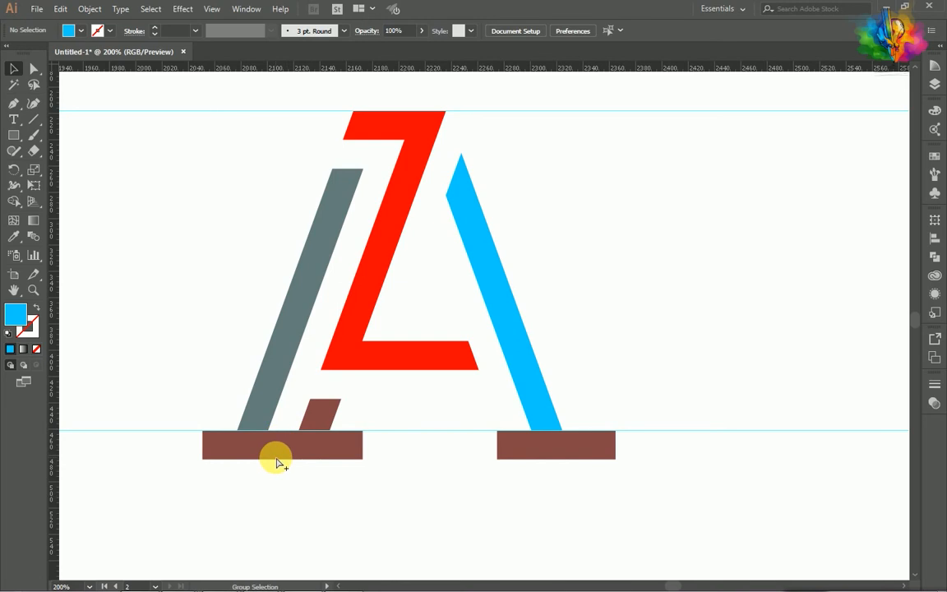
# - Fill the A's legs, the short inner foot piece and both serif bars with black (000000), leaving the Z red
pyautogui.scroll(-1, 275, 456)
pyautogui.moveTo(249, 408); pyautogui.dragTo(248, 407)
pyautogui.moveTo(528, 478); pyautogui.dragTo(469, 440)
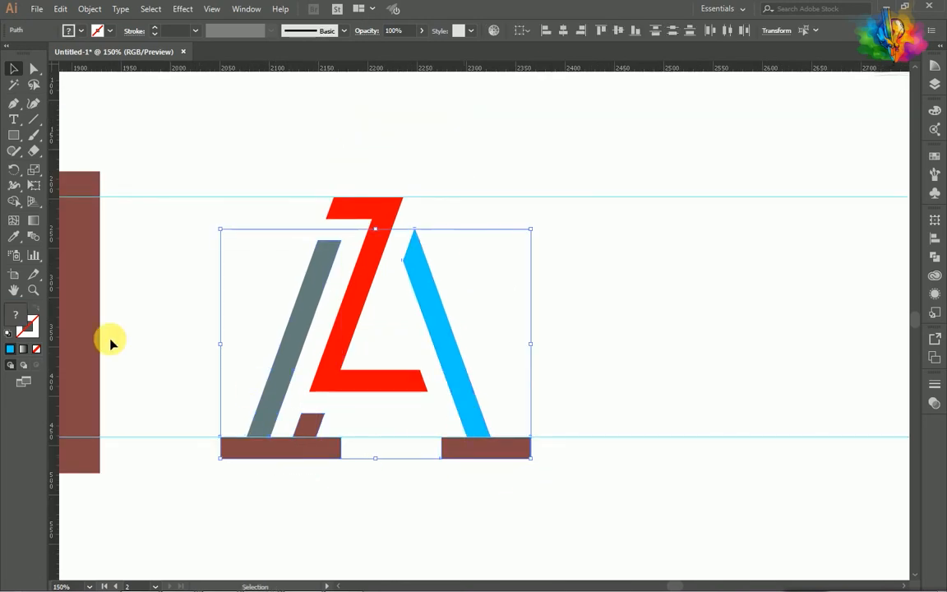
pyautogui.doubleClick(25, 323)
pyautogui.moveTo(581, 292); pyautogui.dragTo(546, 311)
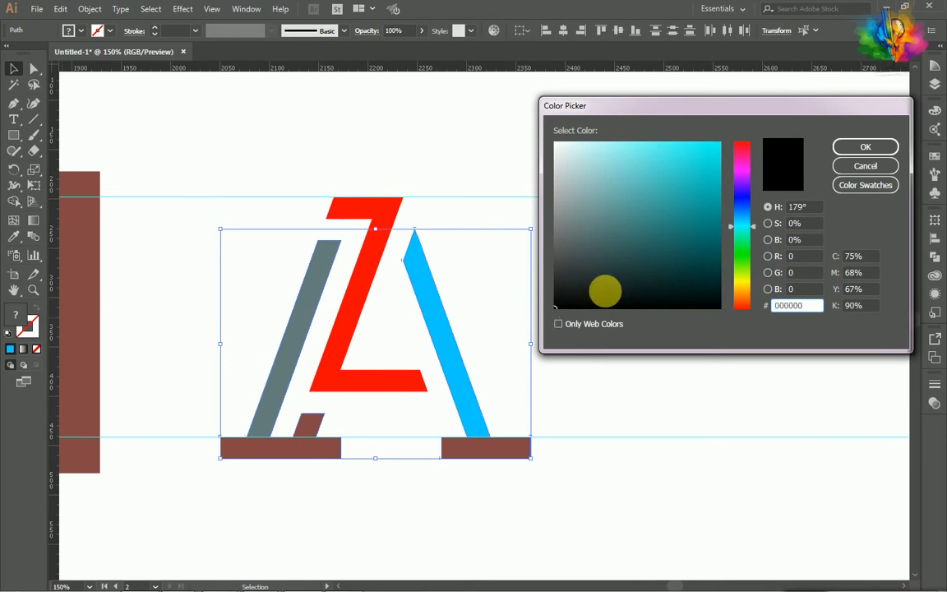
pyautogui.click(857, 147)
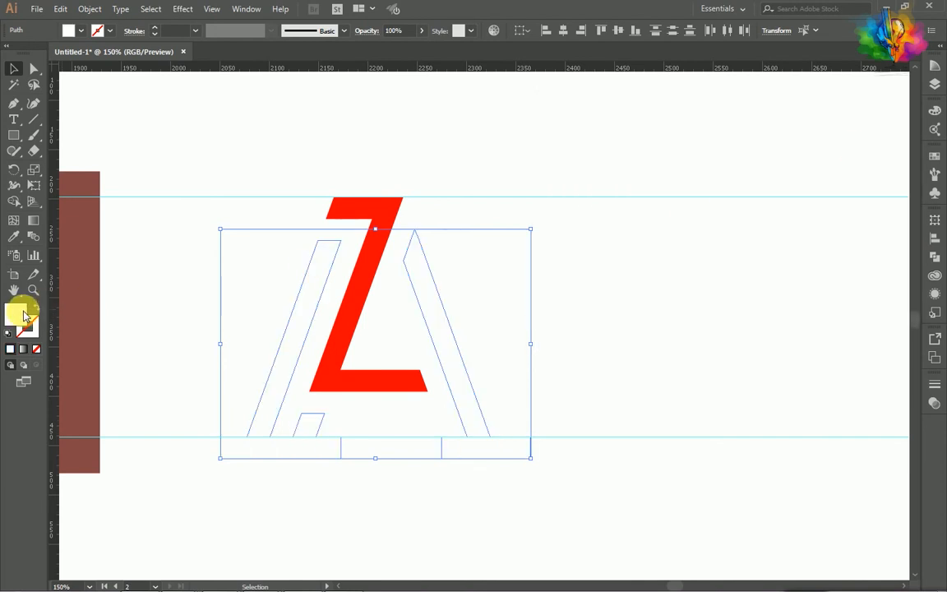
pyautogui.doubleClick(23, 314)
pyautogui.moveTo(600, 258); pyautogui.dragTo(545, 308)
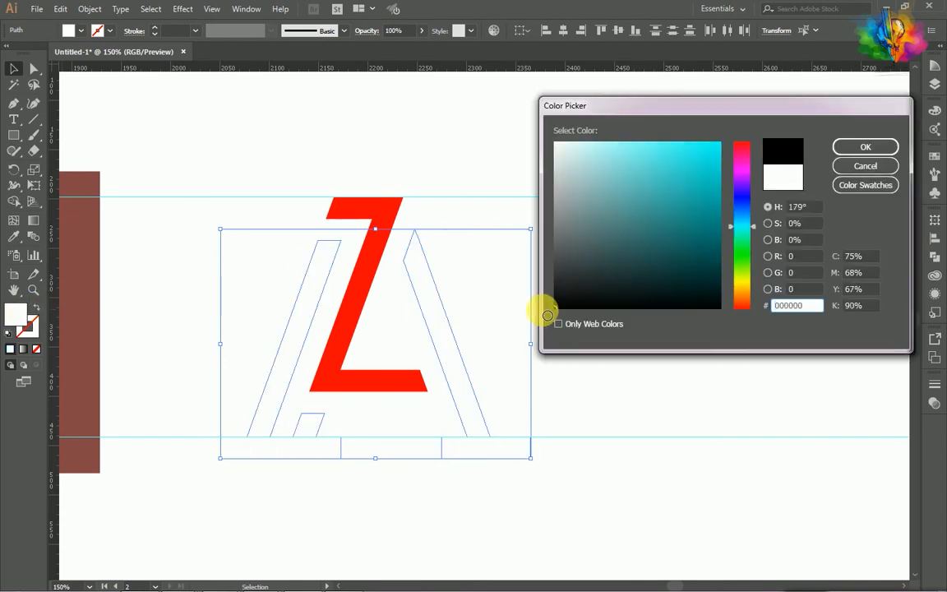
pyautogui.click(851, 164)
pyautogui.click(633, 287)
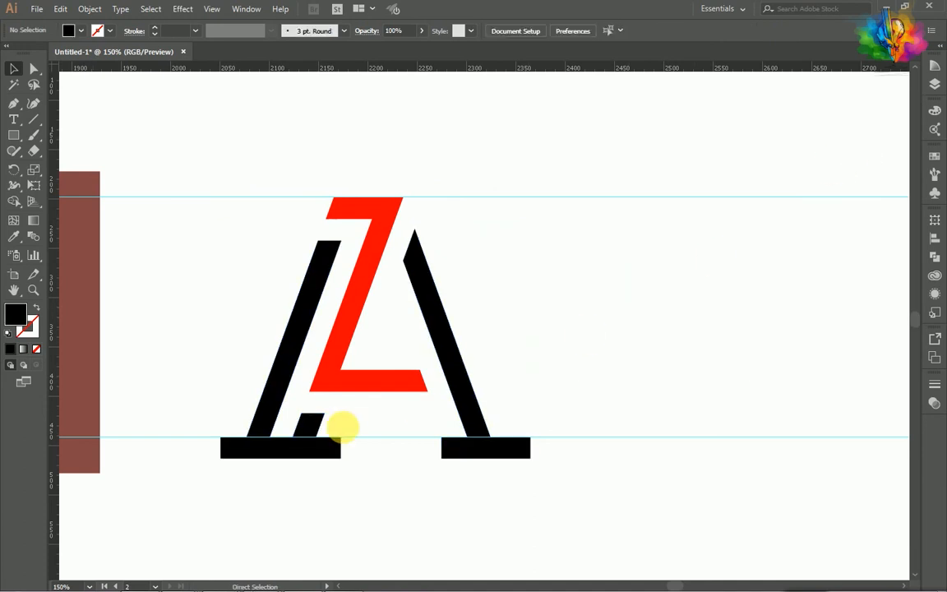
pyautogui.scroll(-3, 343, 429)
pyautogui.hscroll(-6, 338, 424)
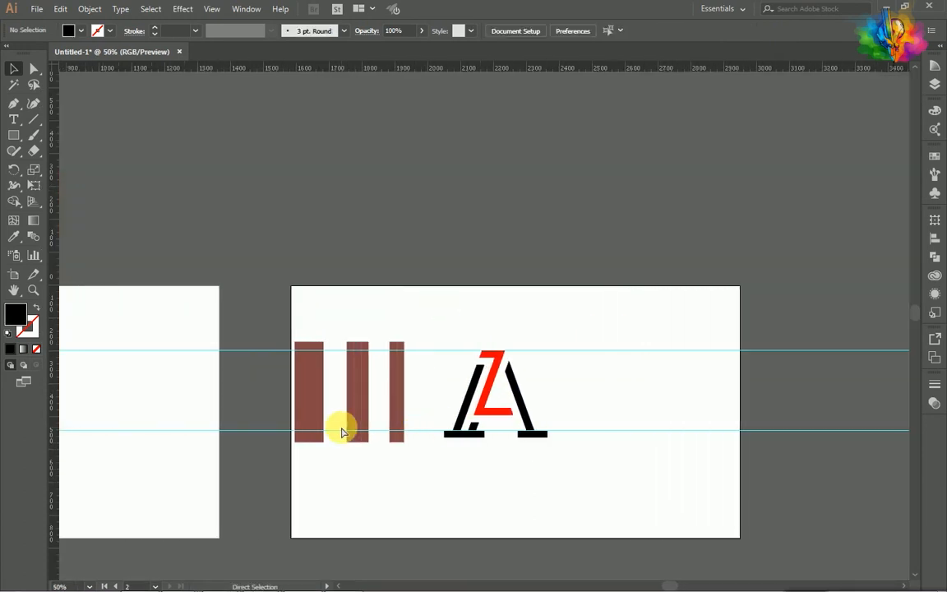
pyautogui.scroll(-1, 187, 449)
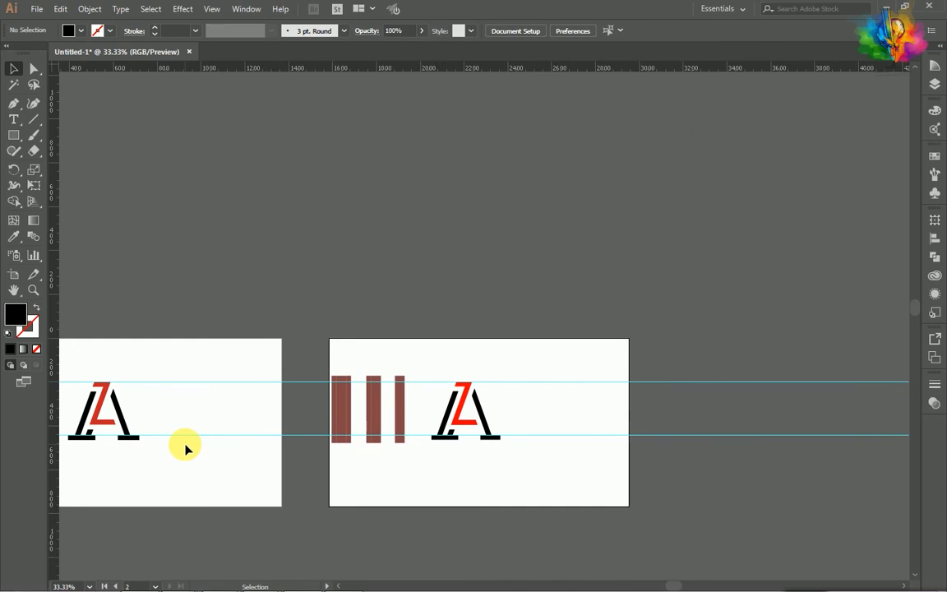
pyautogui.hscroll(1, 185, 448)
pyautogui.scroll(5, 436, 452)
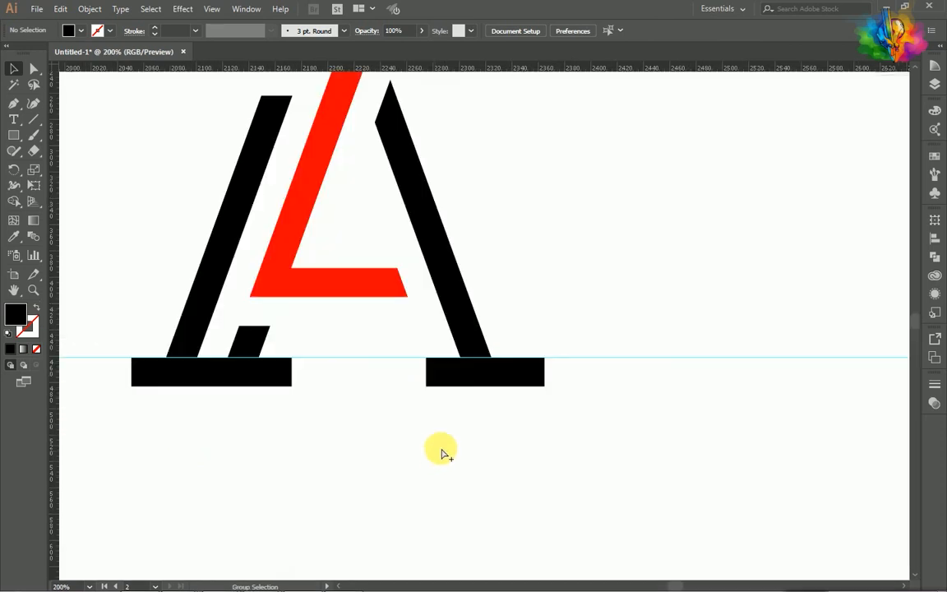
# - Delete the leftover brown vertical strips beside the monogram together with the two horizontal guides
pyautogui.scroll(3, 447, 433)
pyautogui.hscroll(-2, 433, 429)
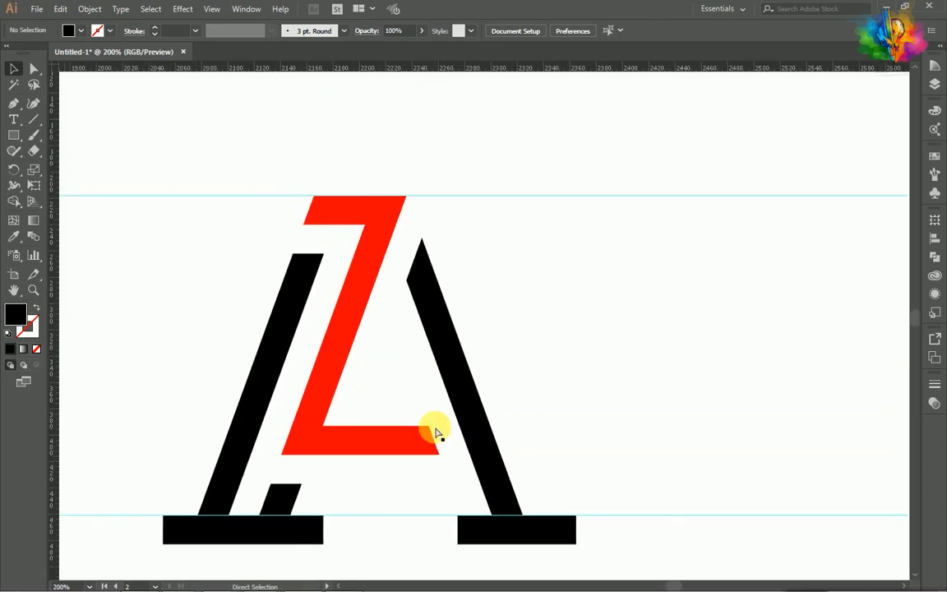
pyautogui.scroll(-3, 429, 431)
pyautogui.scroll(-2, 429, 429)
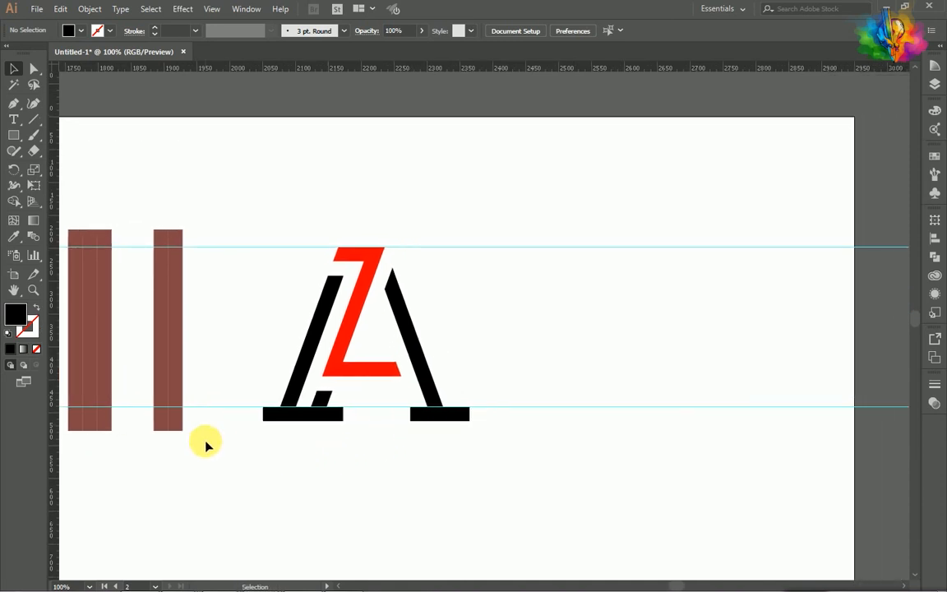
pyautogui.hscroll(-1, 211, 445)
pyautogui.hscroll(-2, 210, 445)
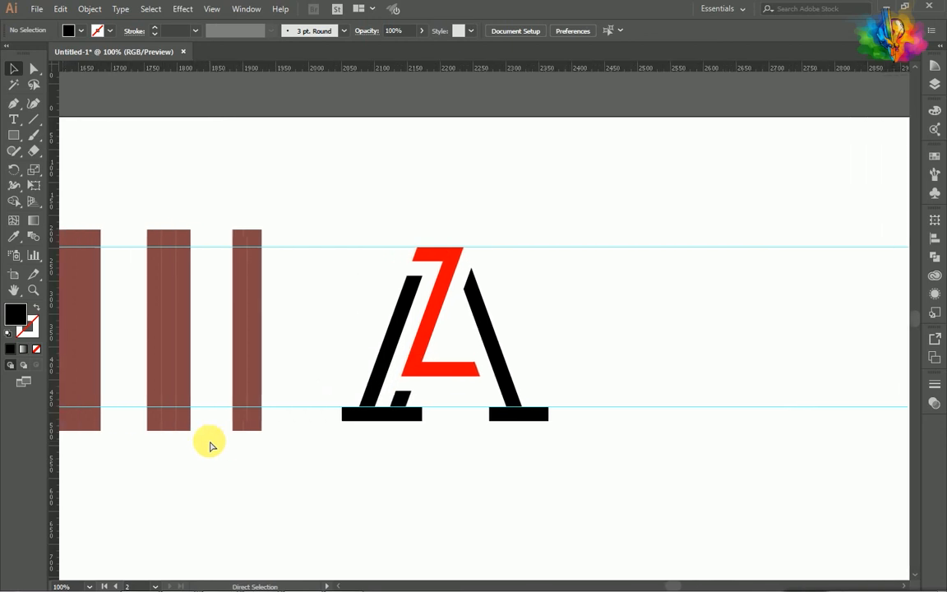
pyautogui.hscroll(-2, 210, 445)
pyautogui.moveTo(352, 460); pyautogui.dragTo(113, 211)
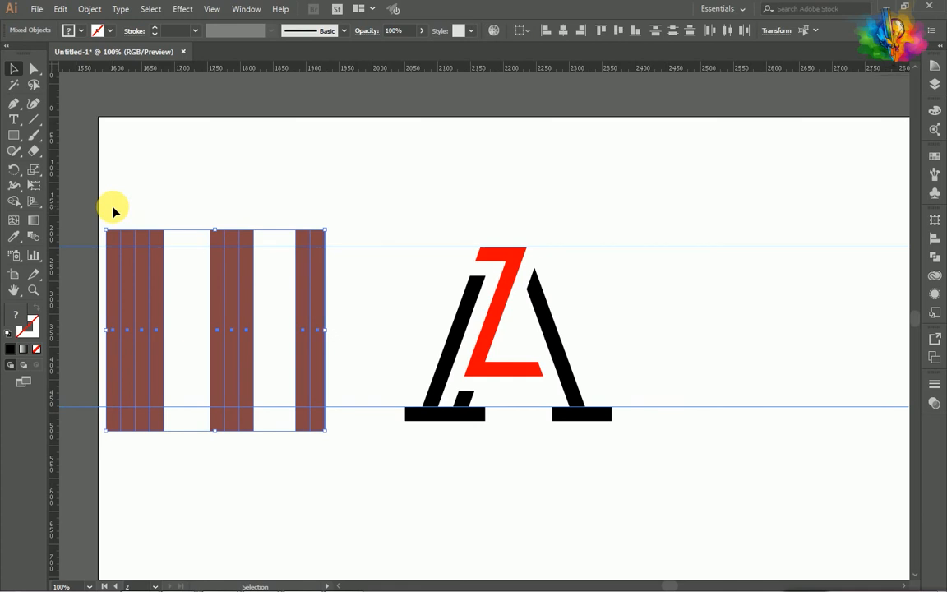
pyautogui.press('Delete')
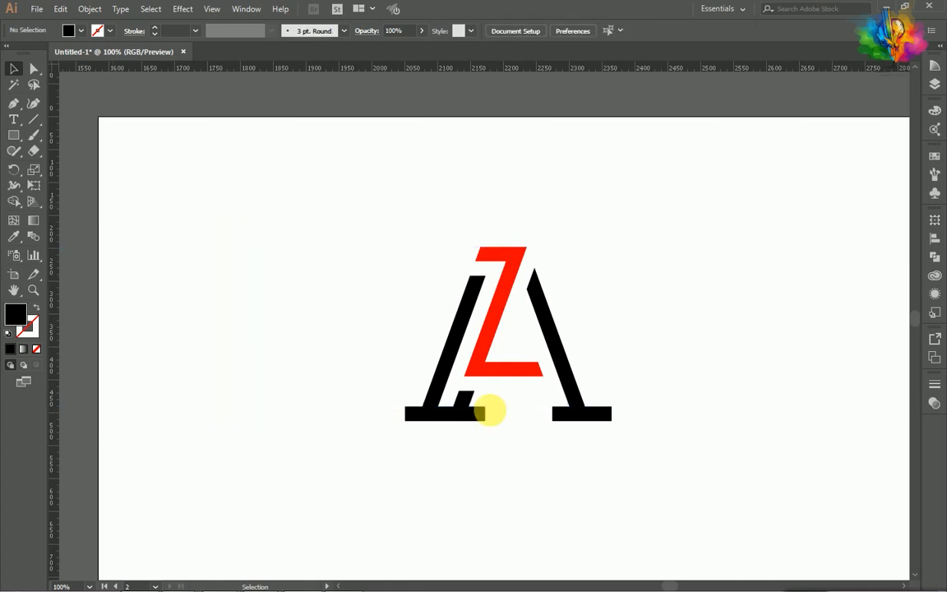
# - Try to enlarge the whole ZA monogram on its artboard and undo the scaling
pyautogui.keyDown('alt'); pyautogui.scroll(-2, 490, 415); pyautogui.keyUp('alt')
pyautogui.moveTo(559, 436); pyautogui.dragTo(359, 300)
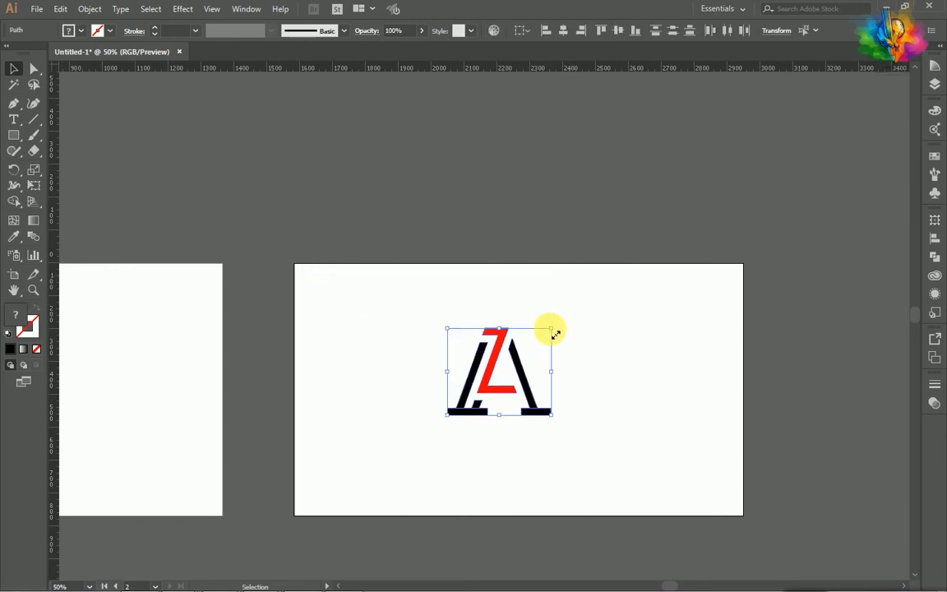
pyautogui.moveTo(556, 334); pyautogui.dragTo(712, 310)
pyautogui.hotkey('ctrl', 'z')
pyautogui.press('a')
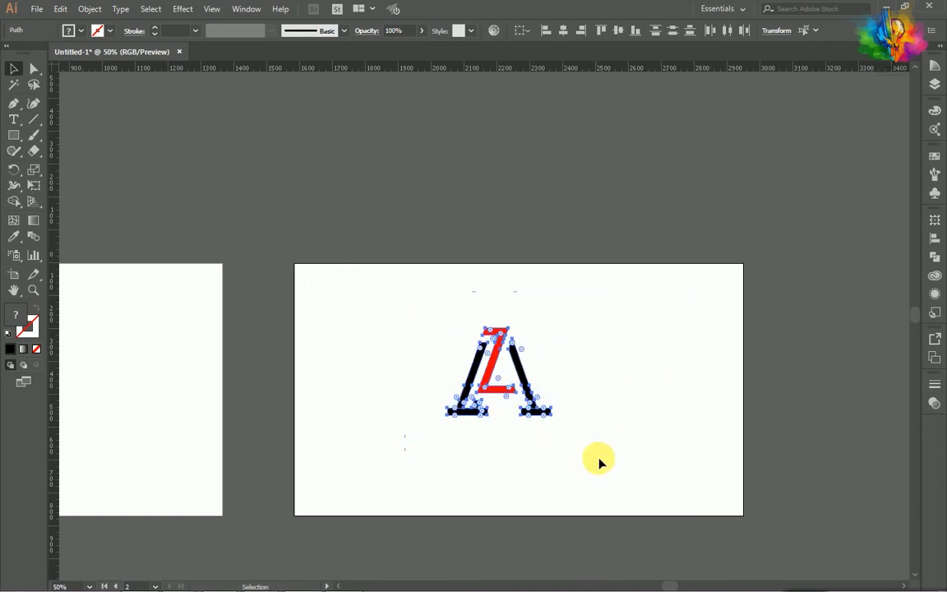